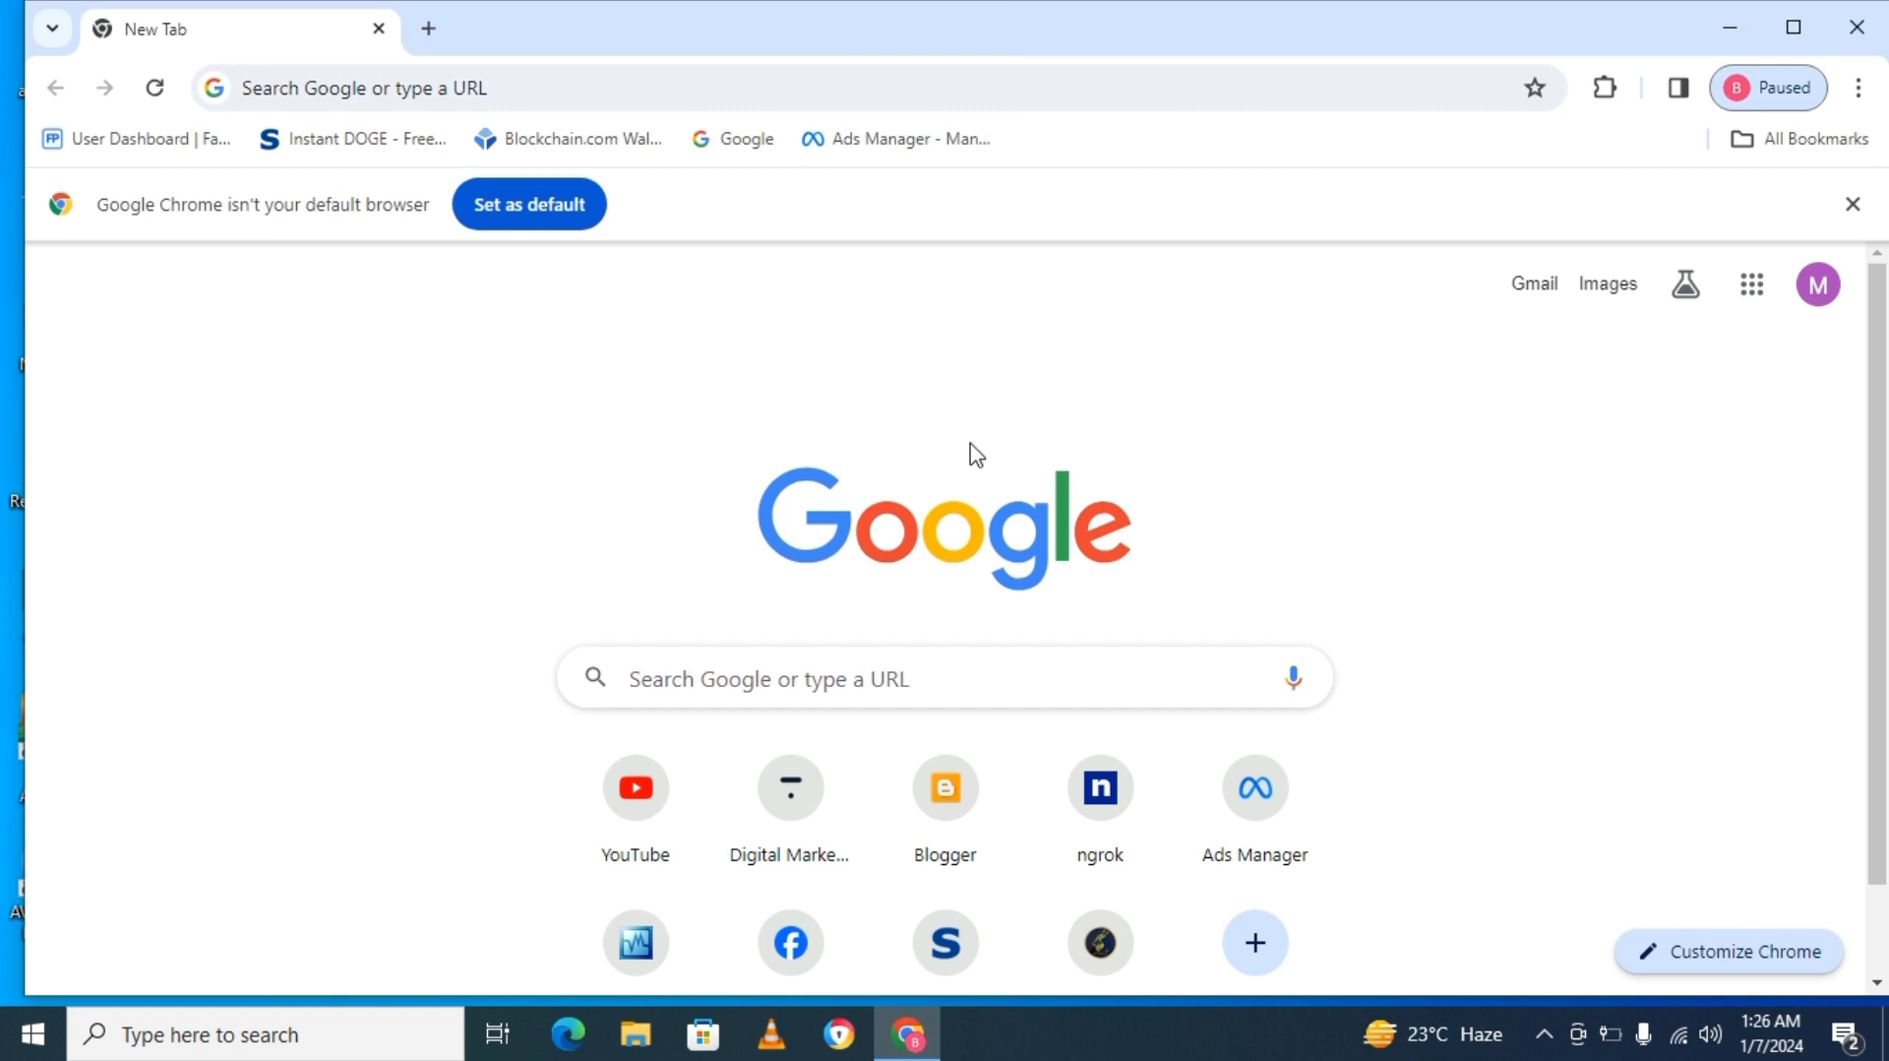
Search Google for minitool partition wizard, open the Best Free Partition Manager result, and maximize the browser window.
click(476, 98)
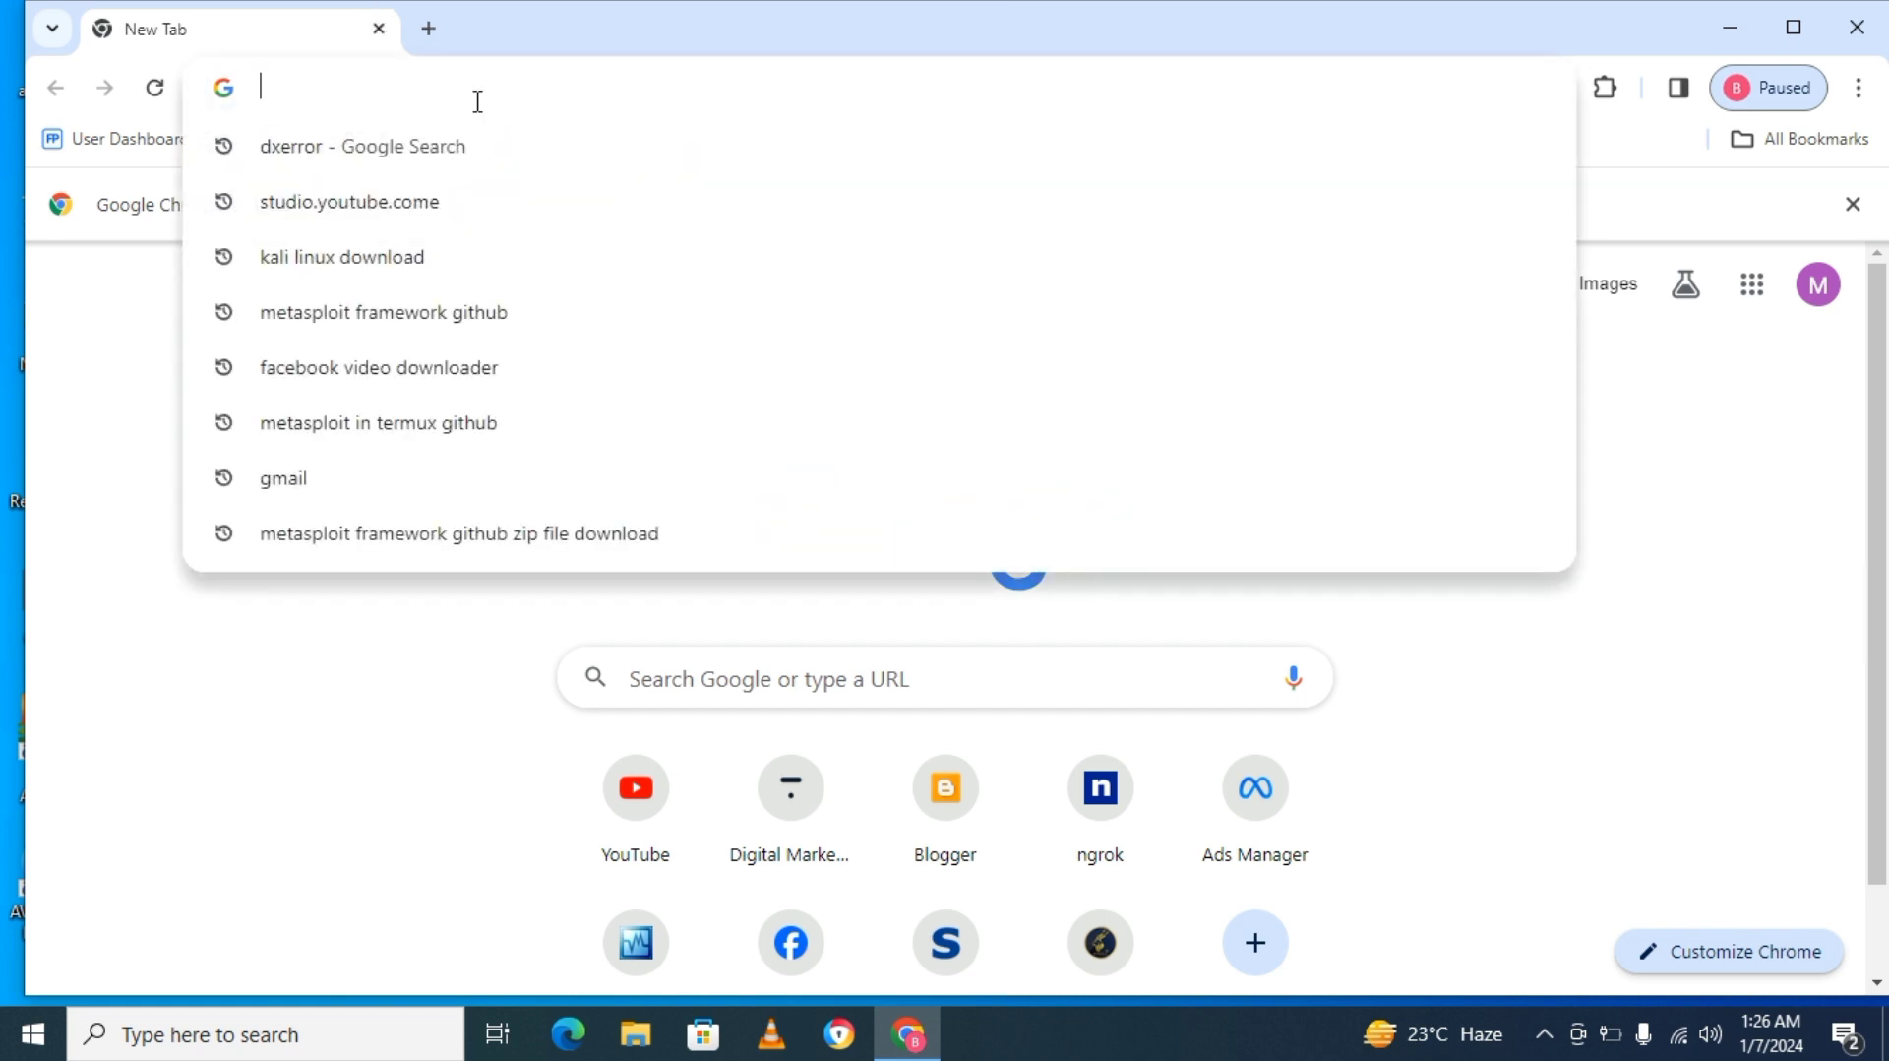
text(minito)
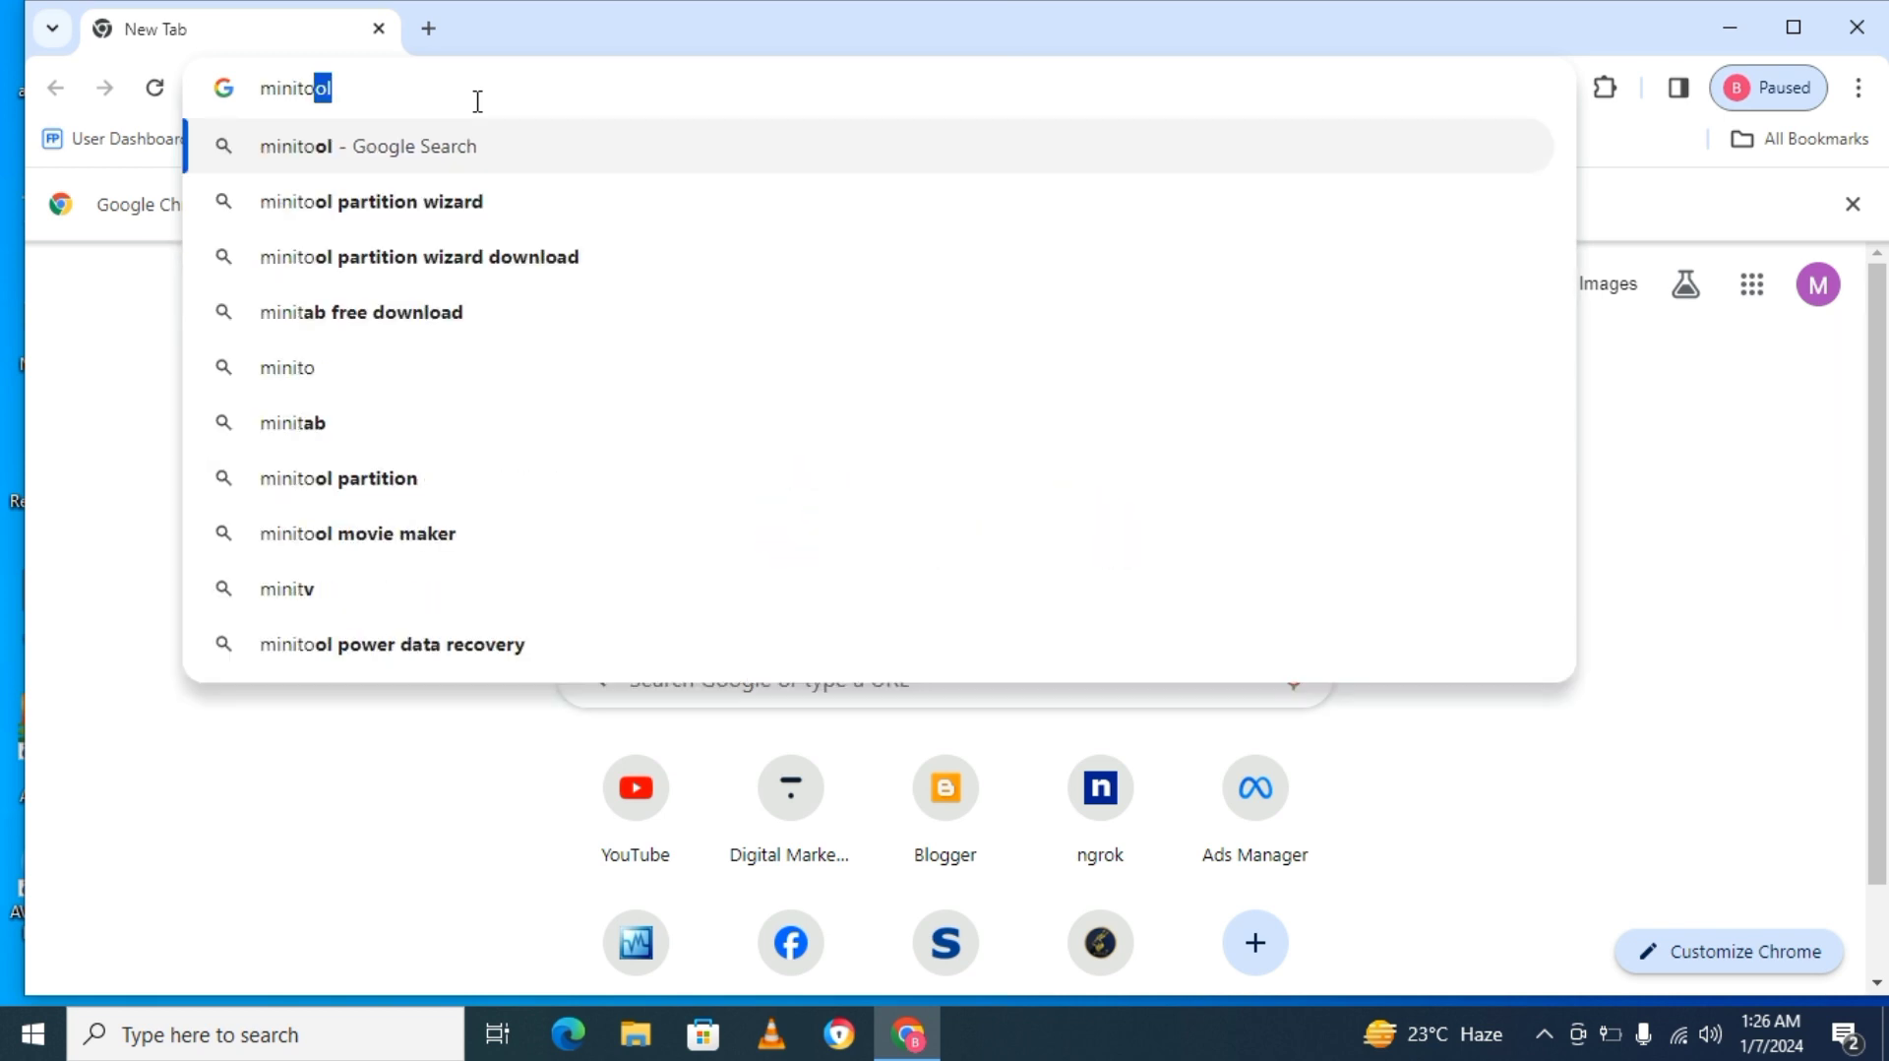
text(ol)
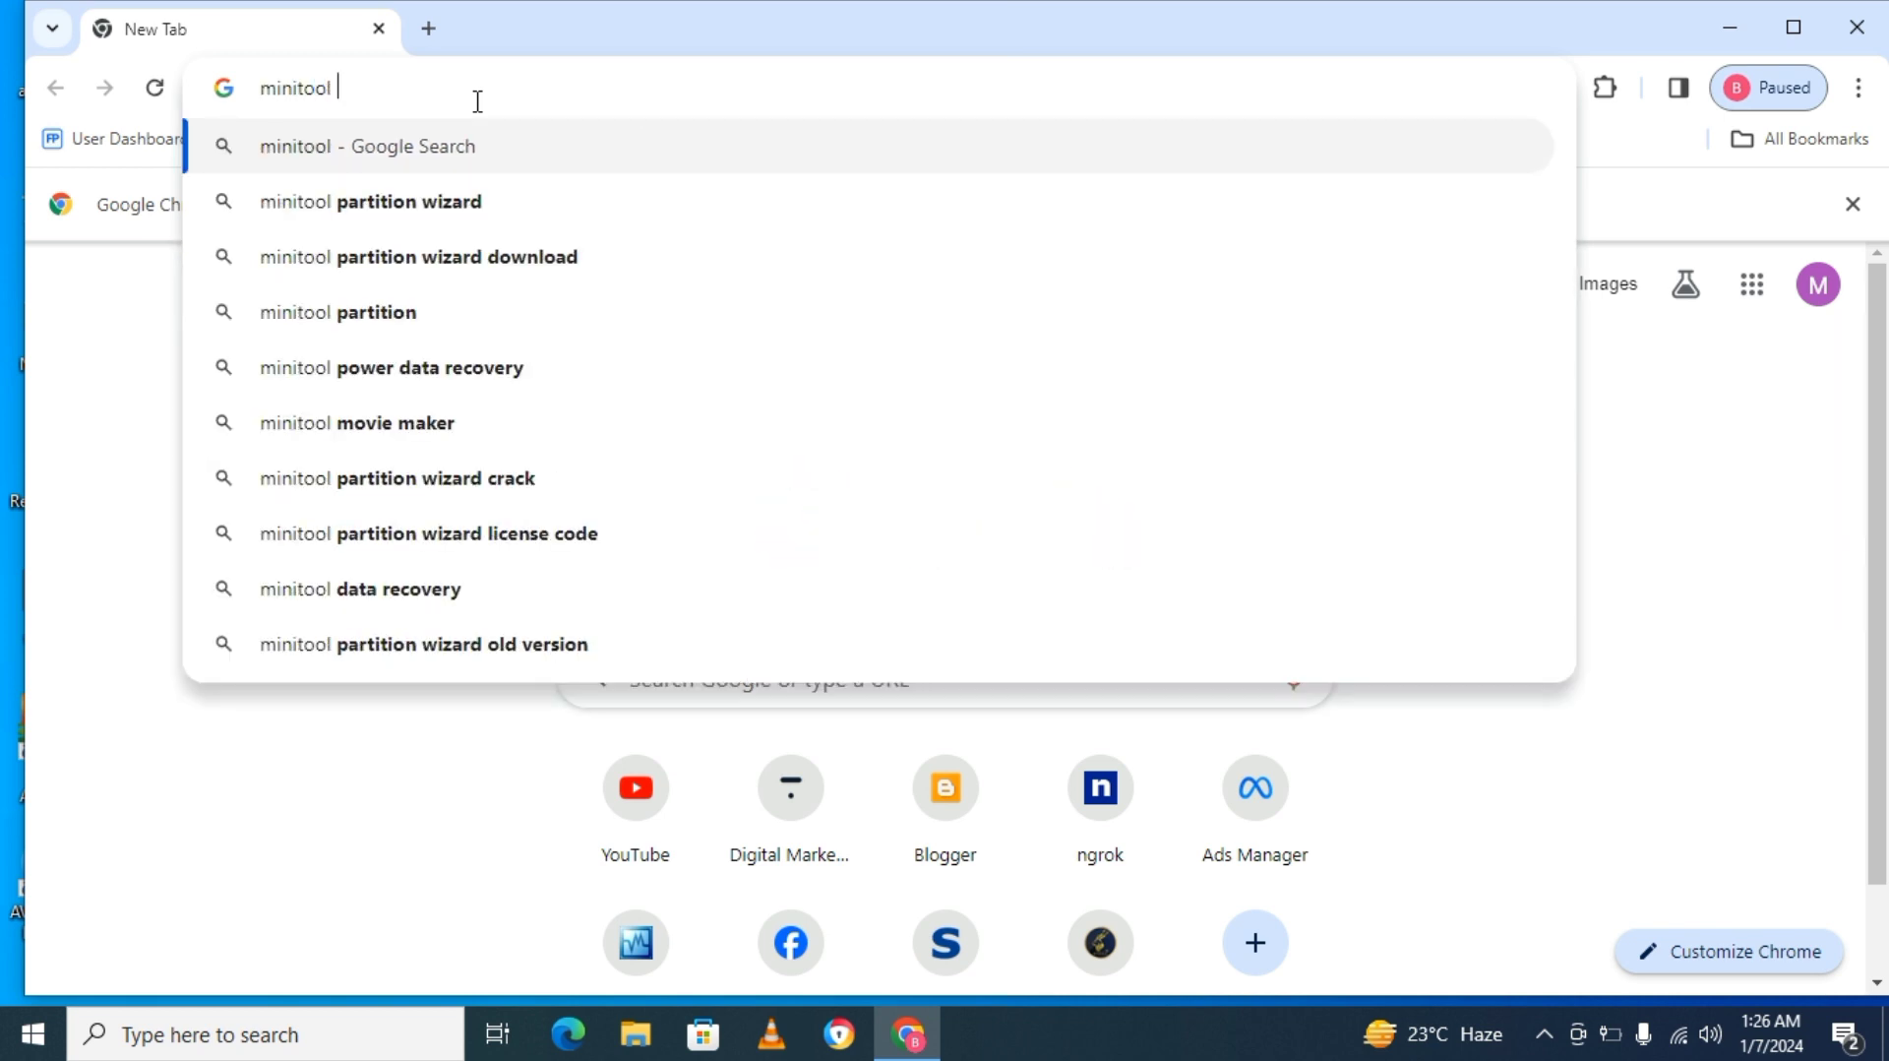
key(Down)
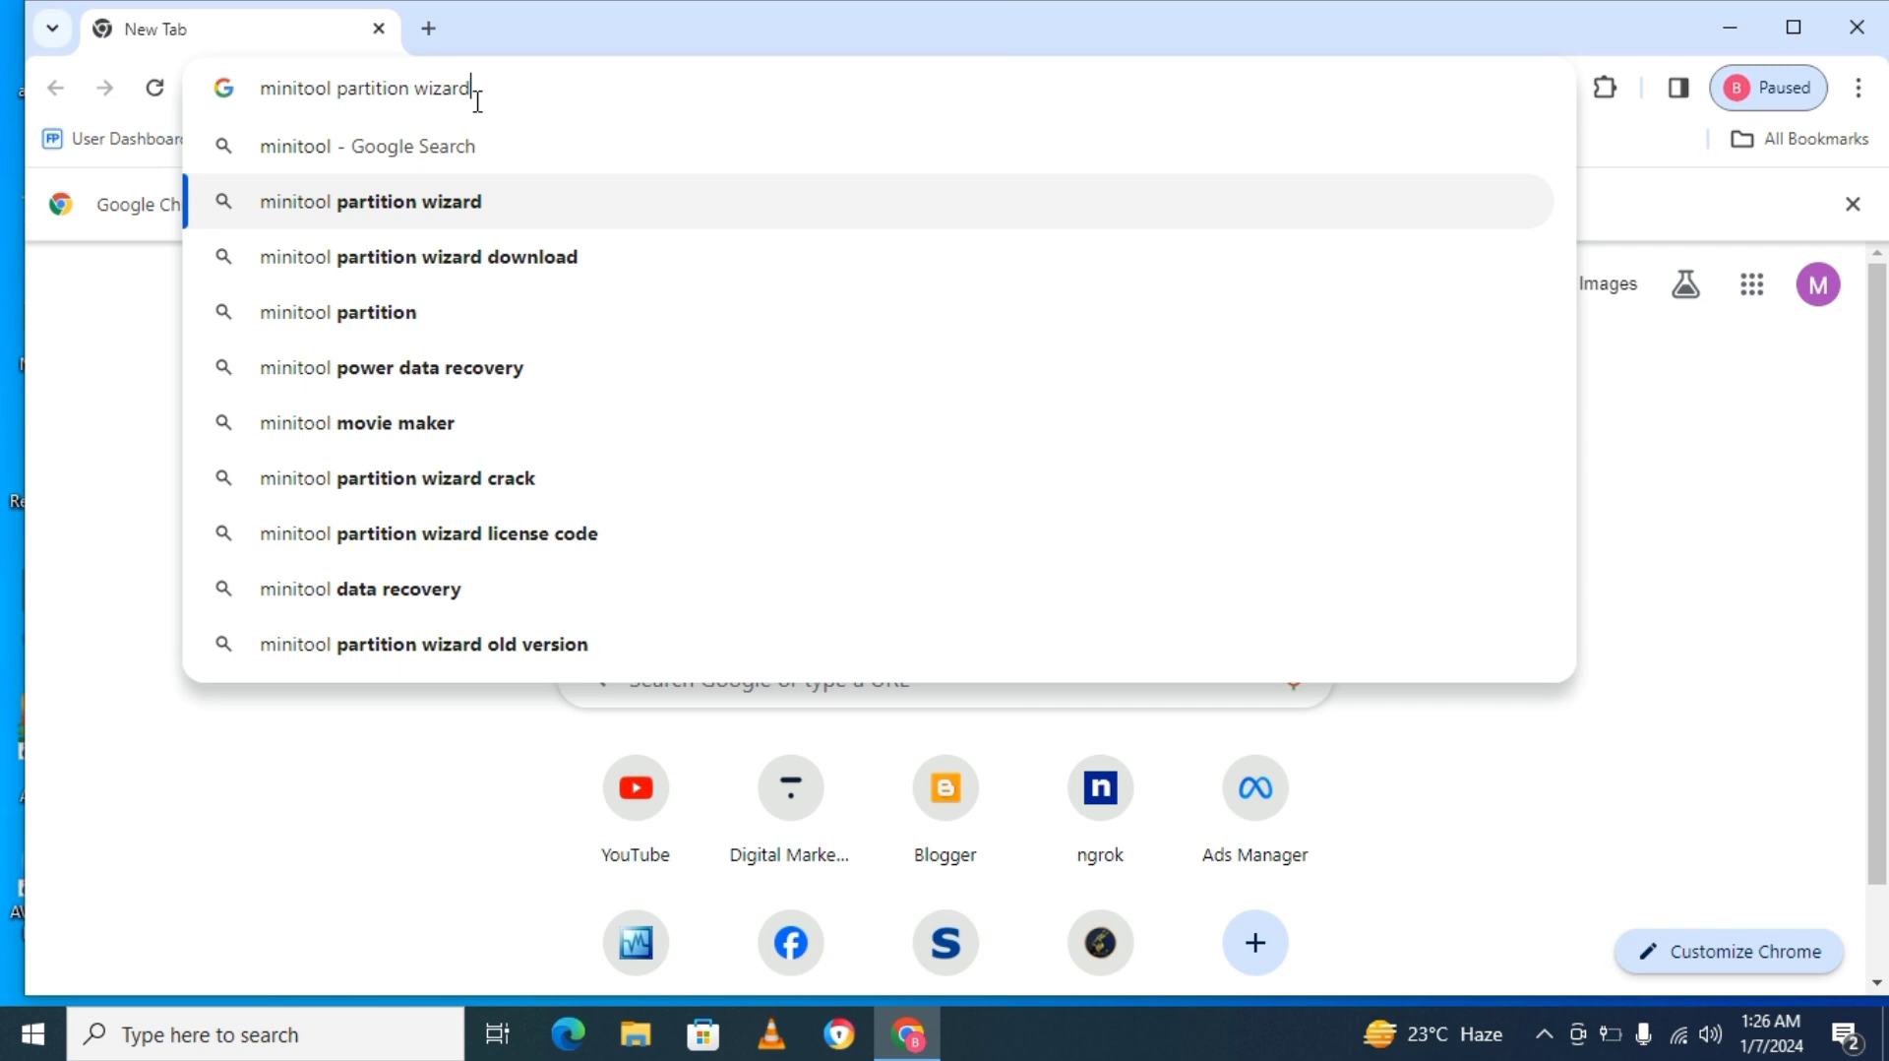
key(Return)
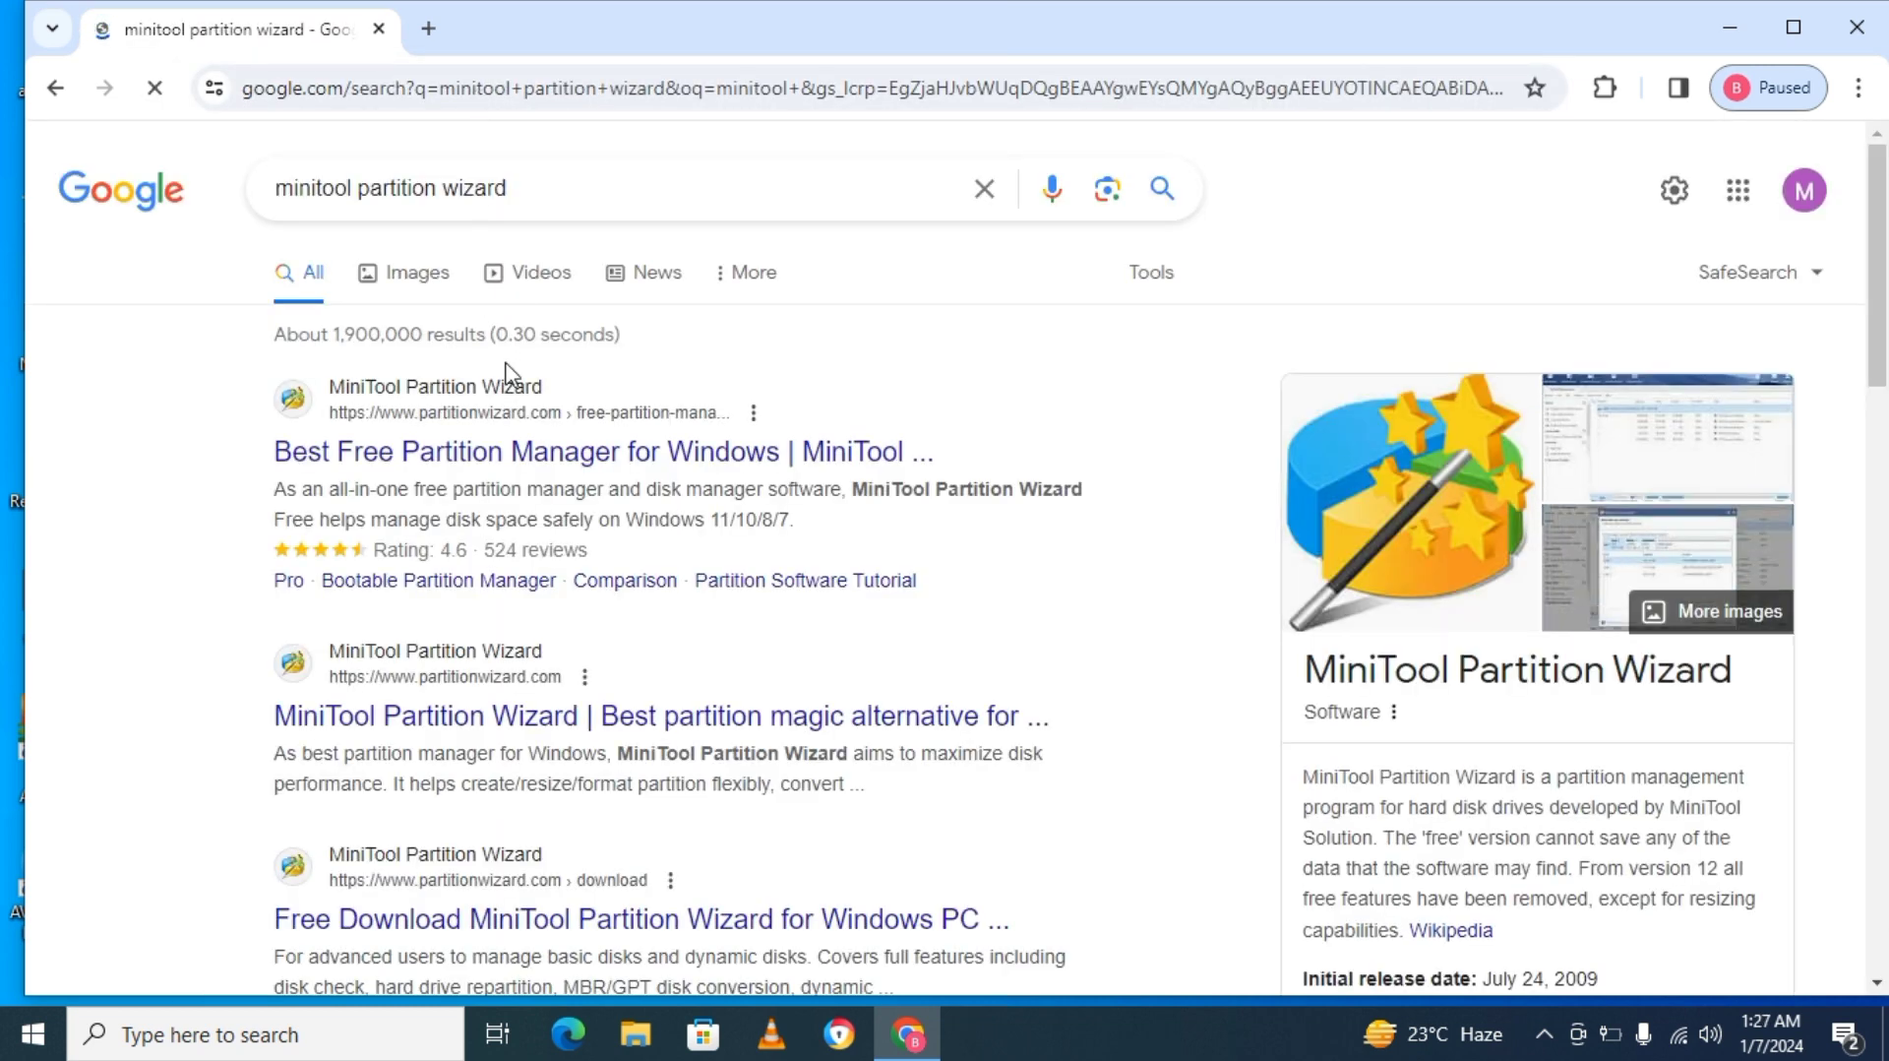
click(521, 454)
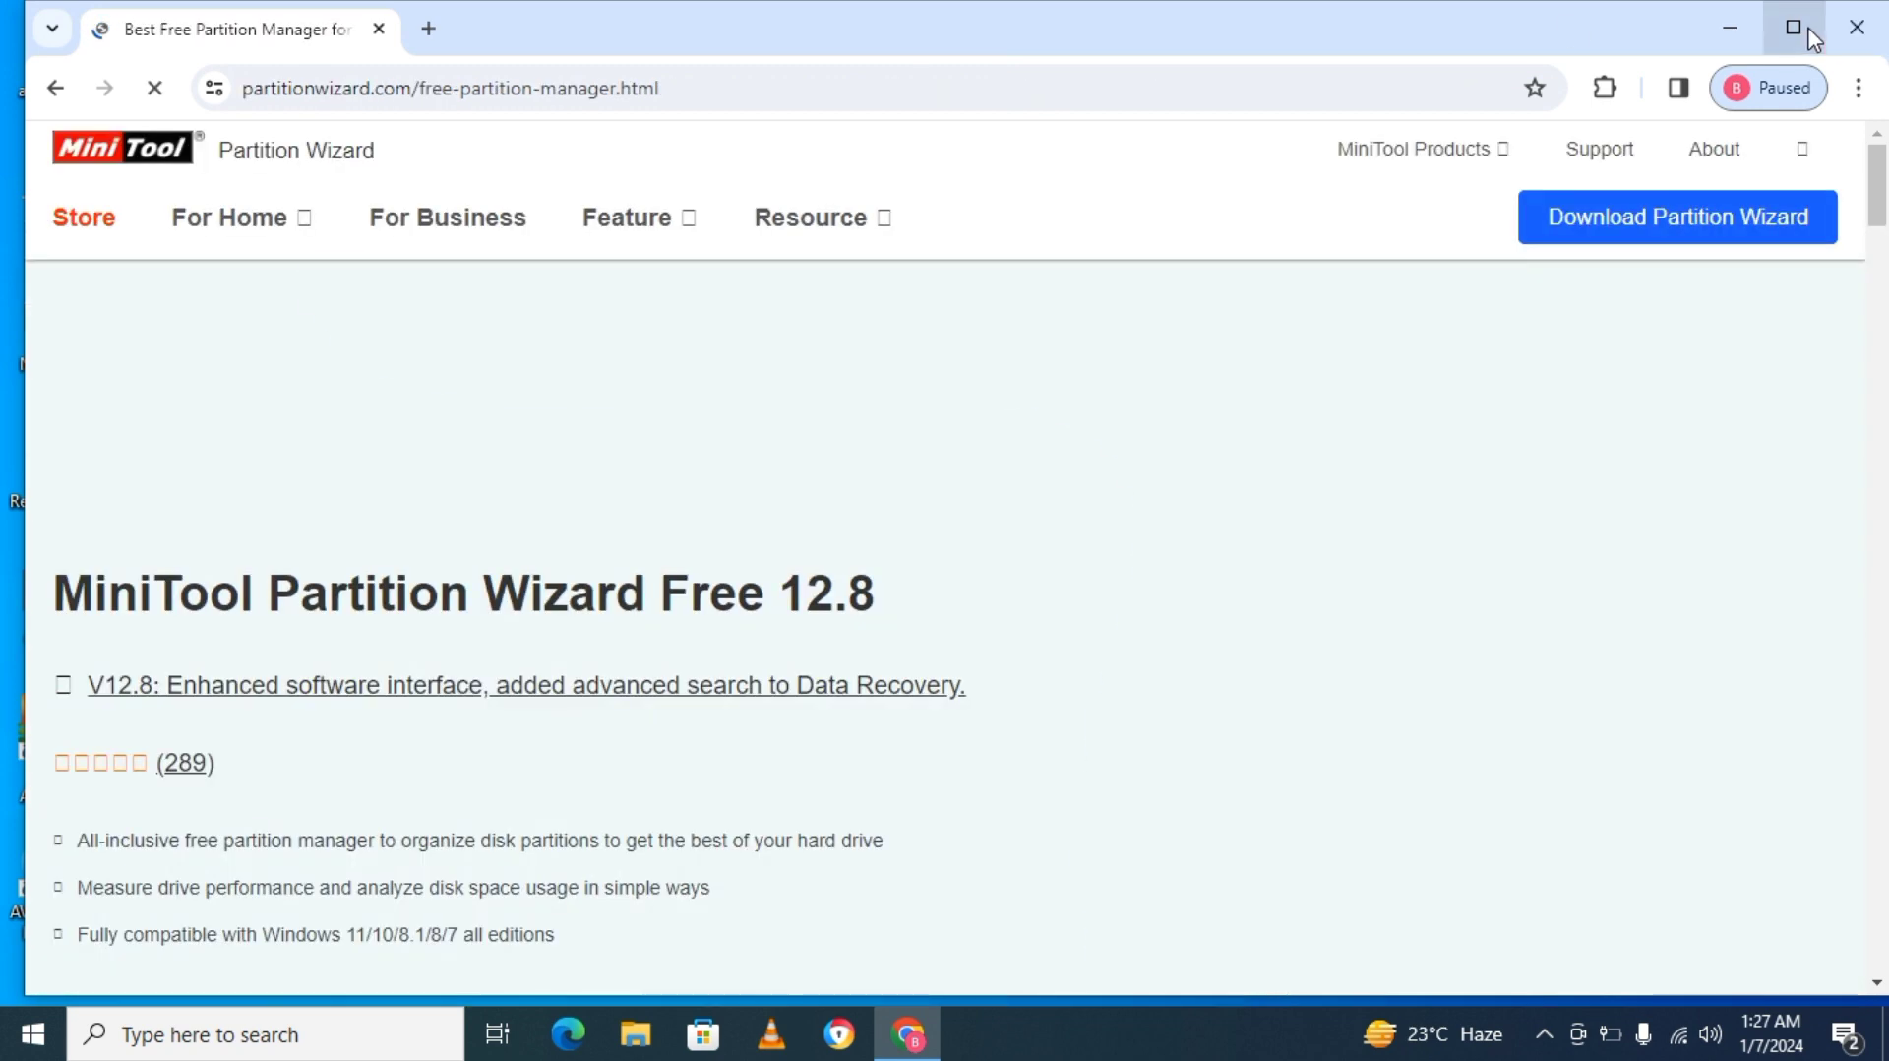
click(1794, 27)
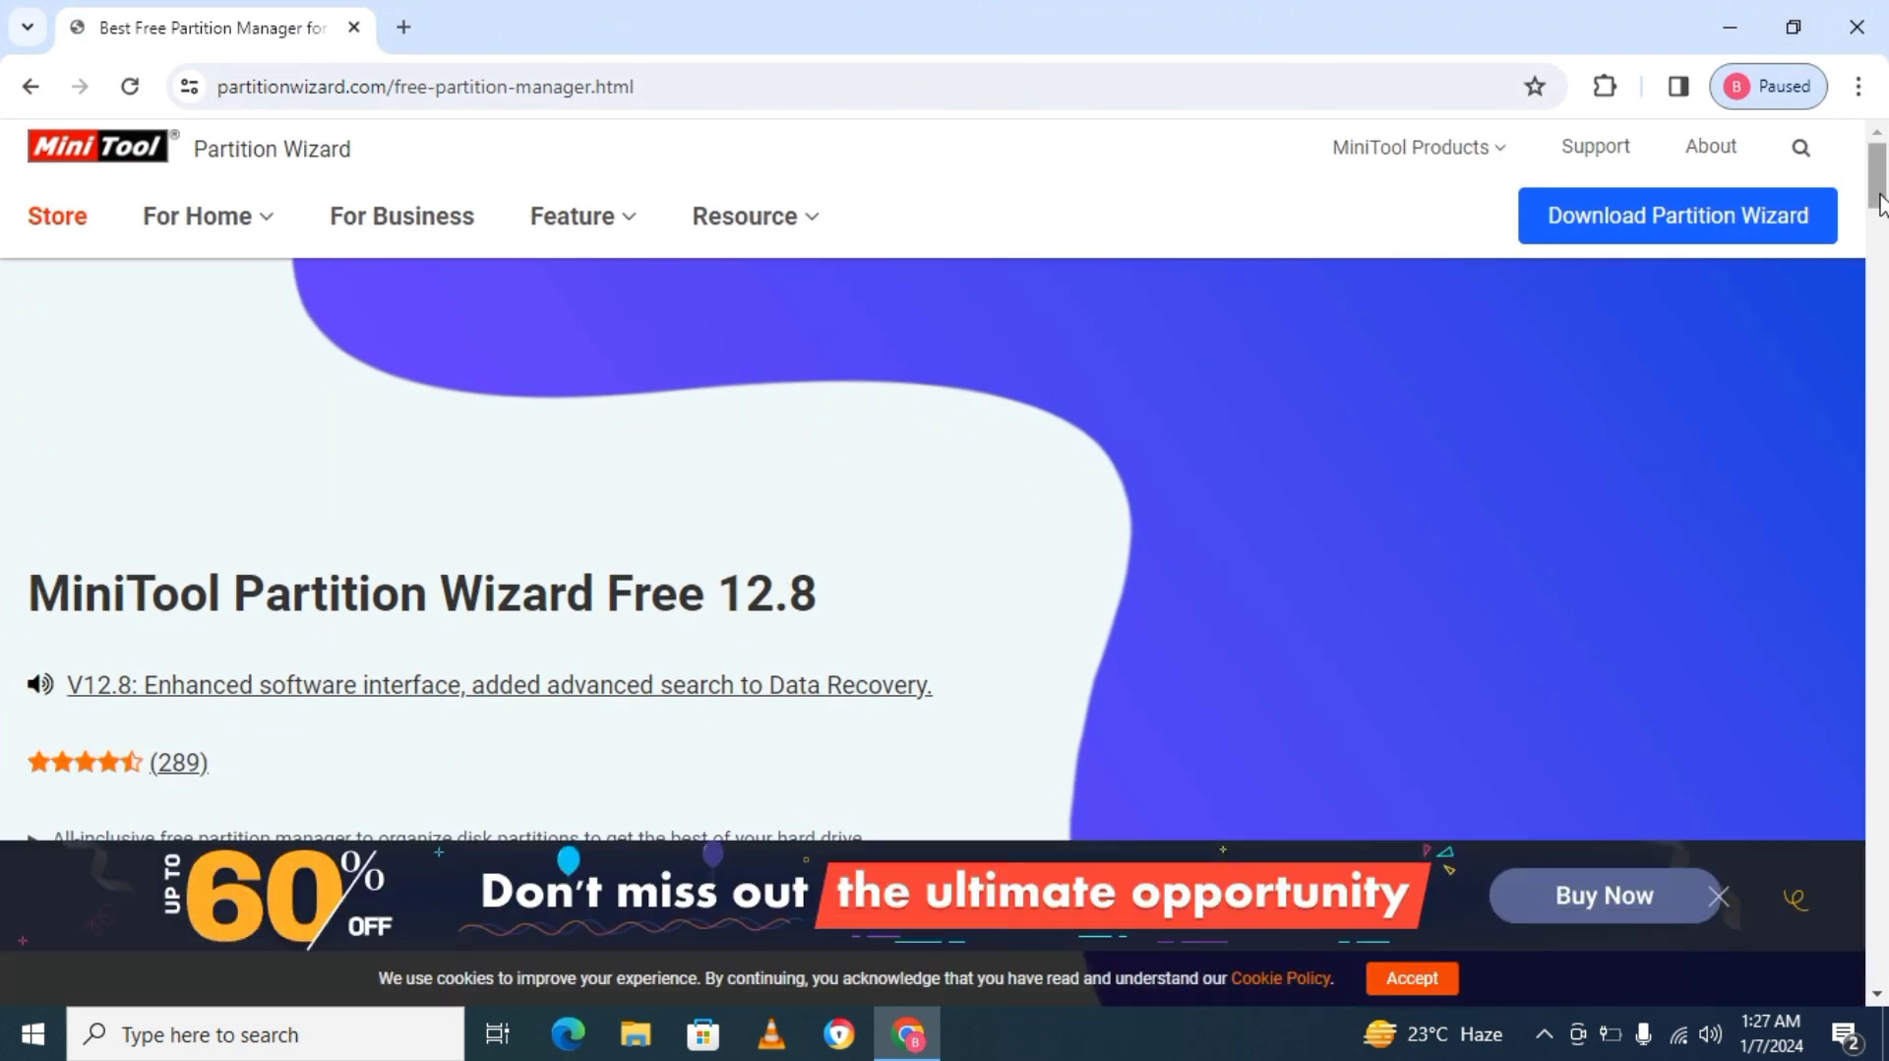
Download the Free Edition of MiniTool Partition Wizard from the product page.
mouse_move(1880, 201)
mouse_down()
mouse_move(1871, 273)
mouse_move(1873, 229)
mouse_up()
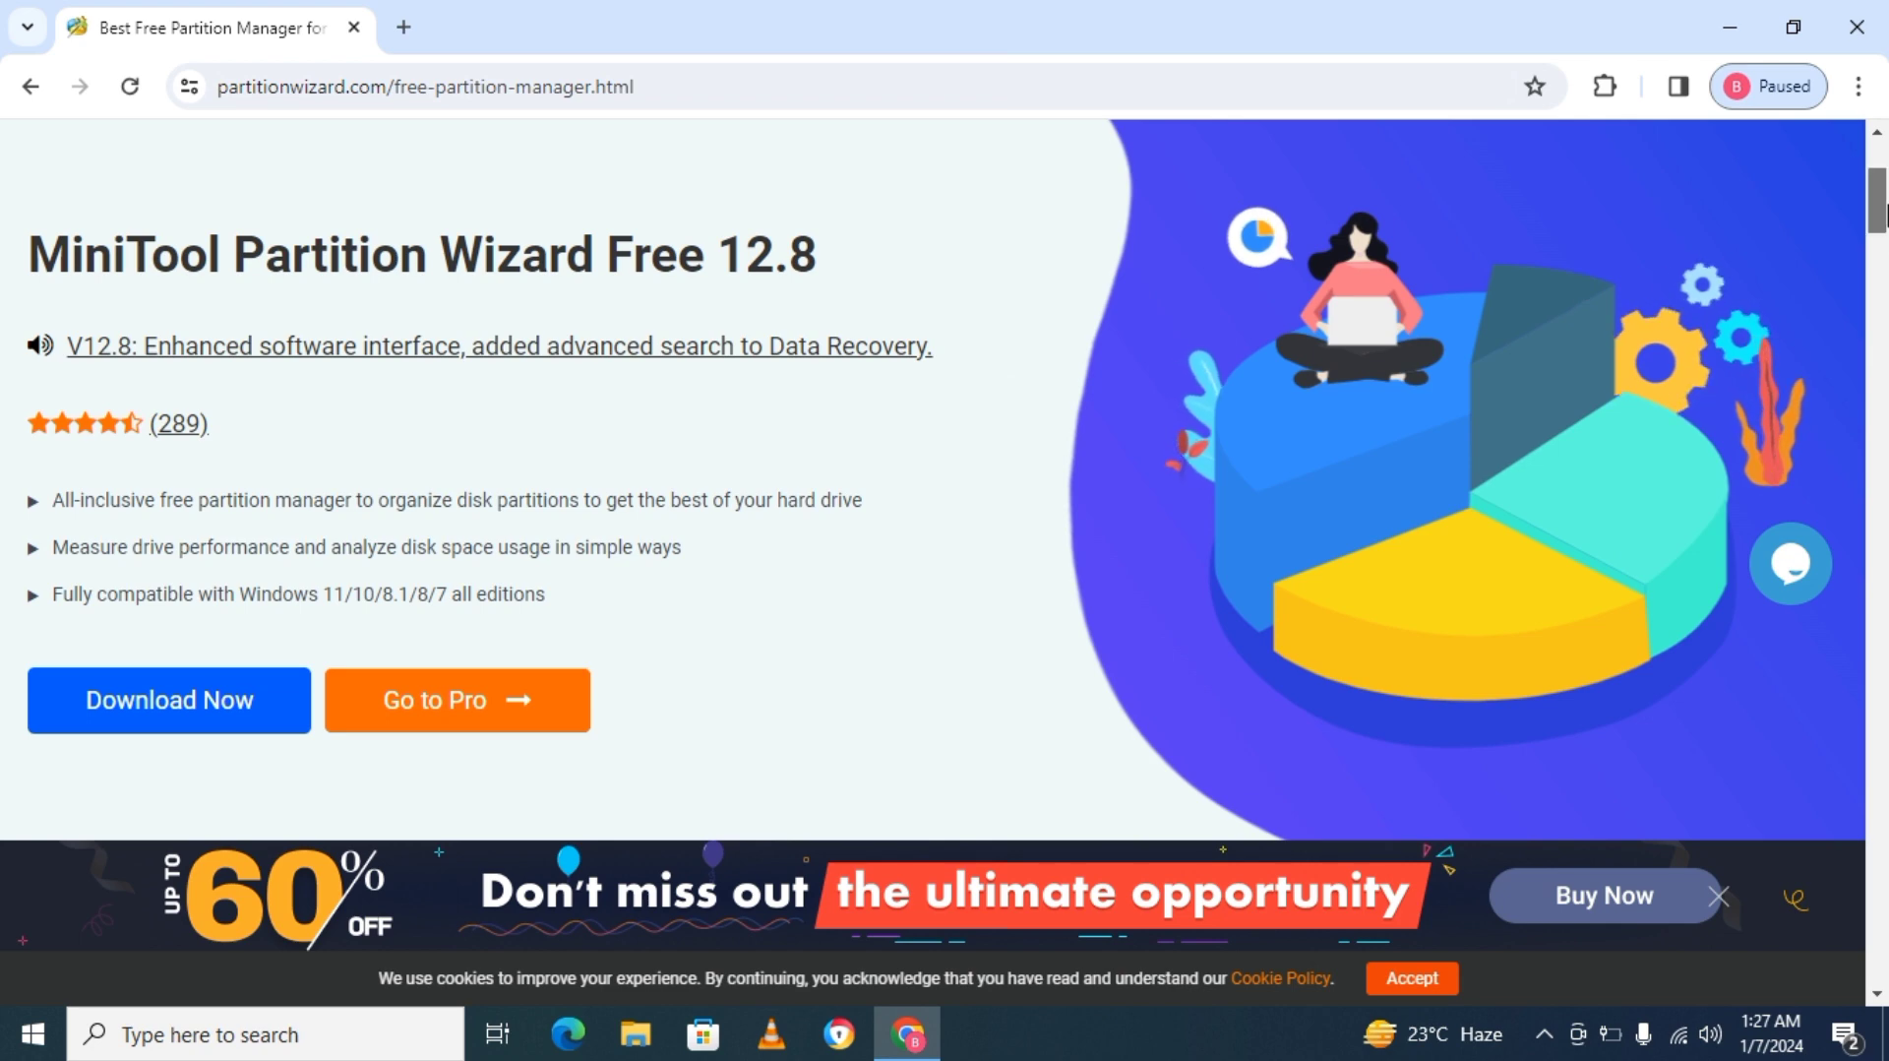
drag(1878, 201, 1887, 116)
mouse_move(1640, 228)
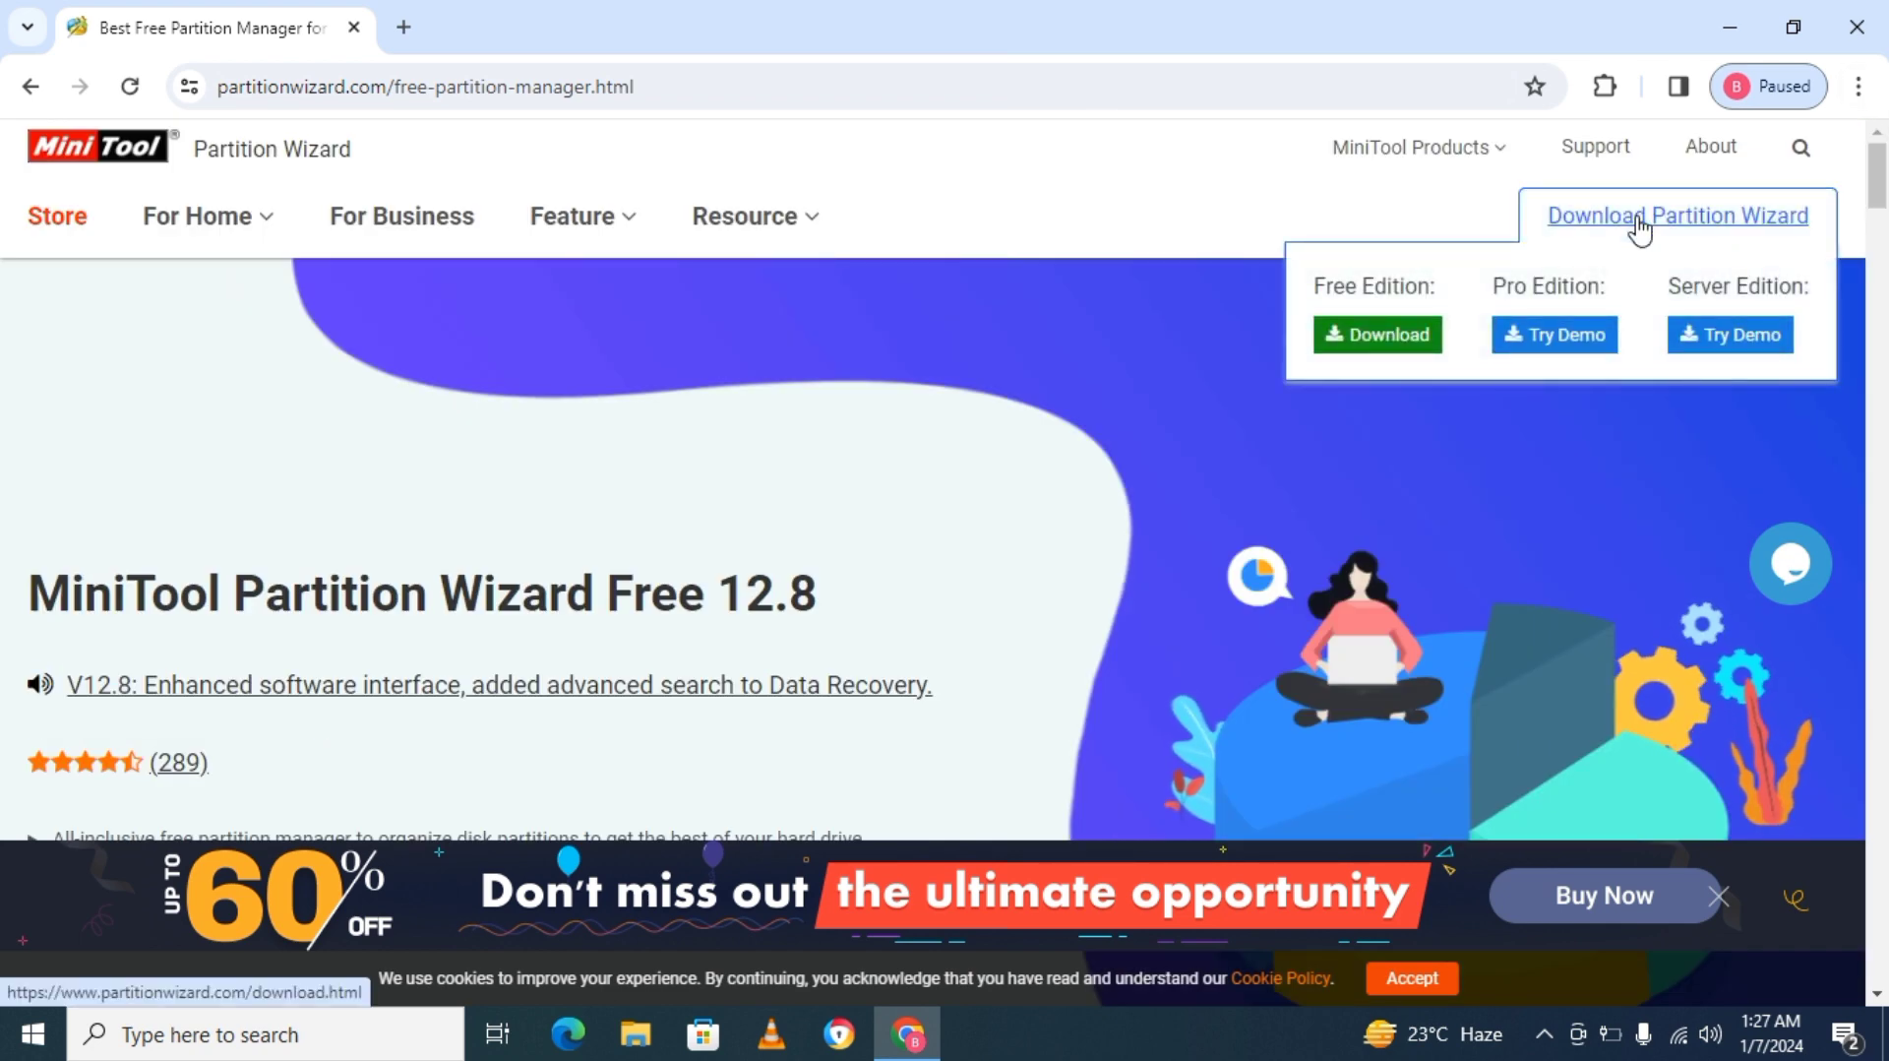
click(1360, 340)
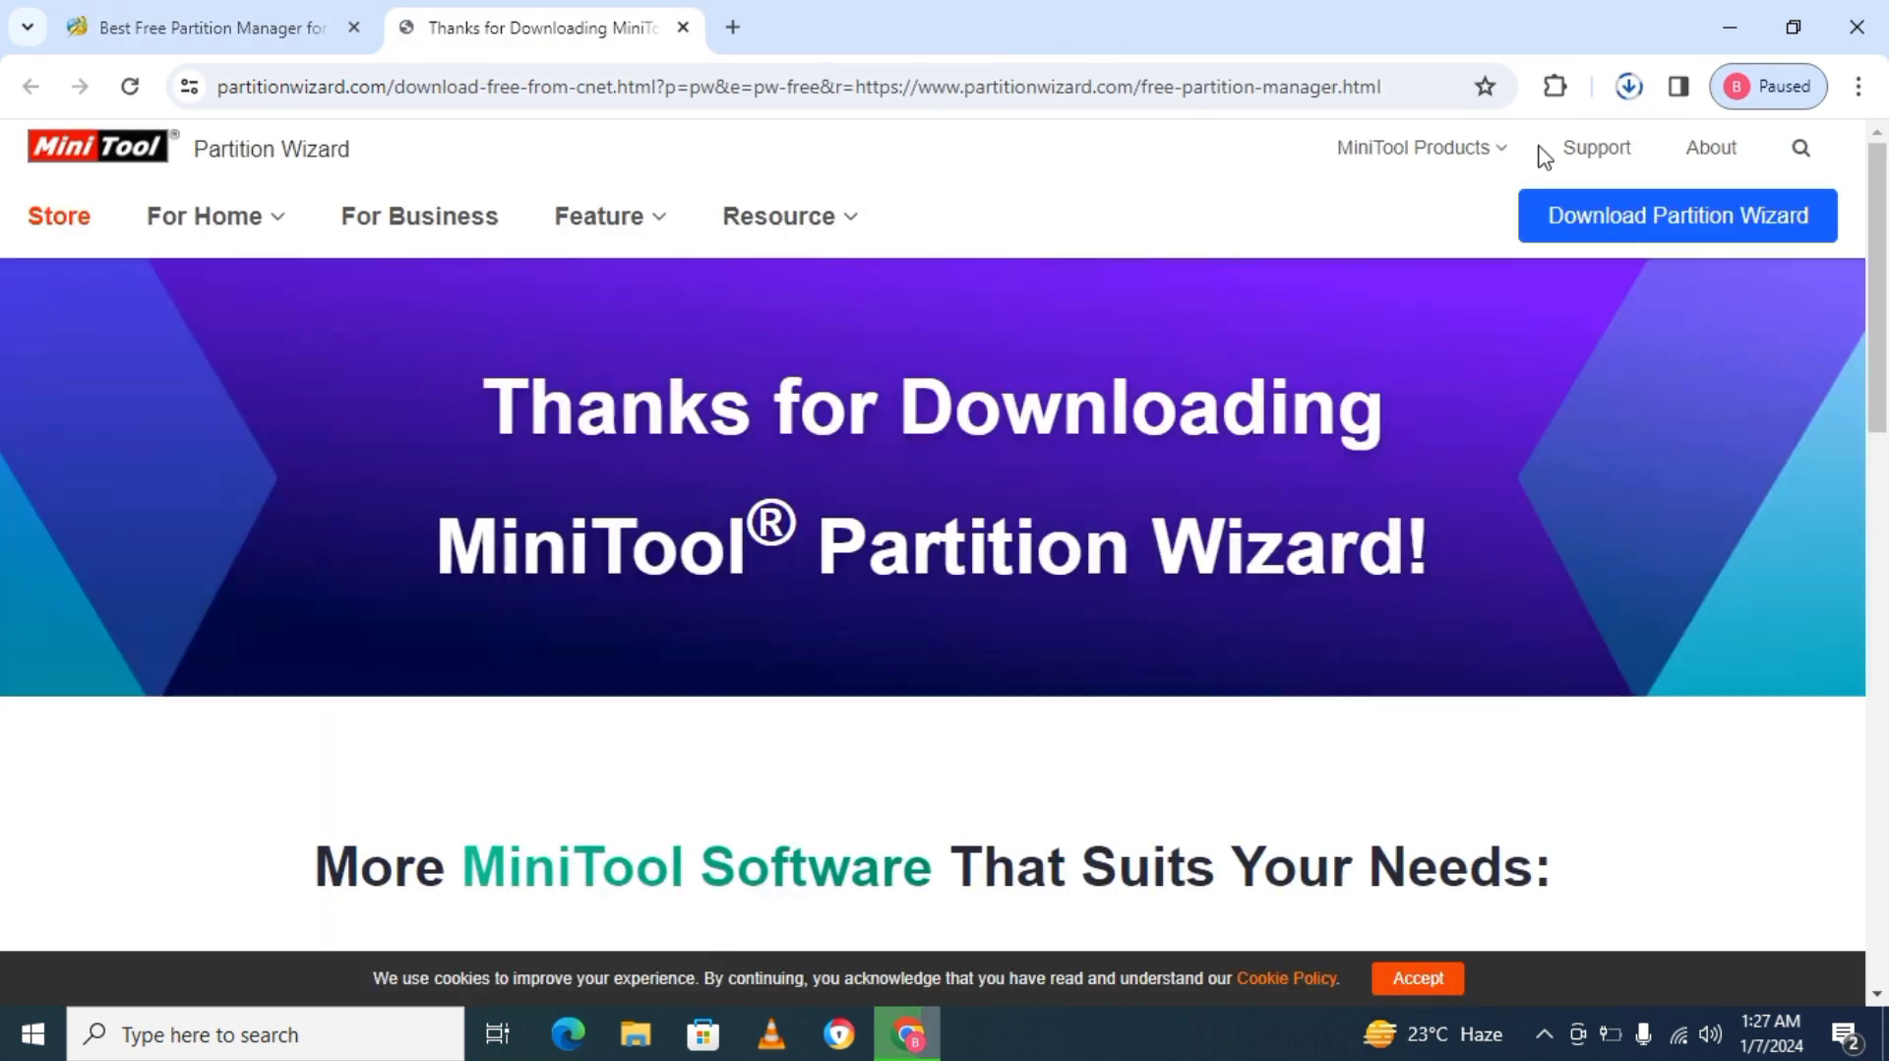
Run the downloaded pw-free-online.exe installer and accept English as the setup language.
click(1629, 86)
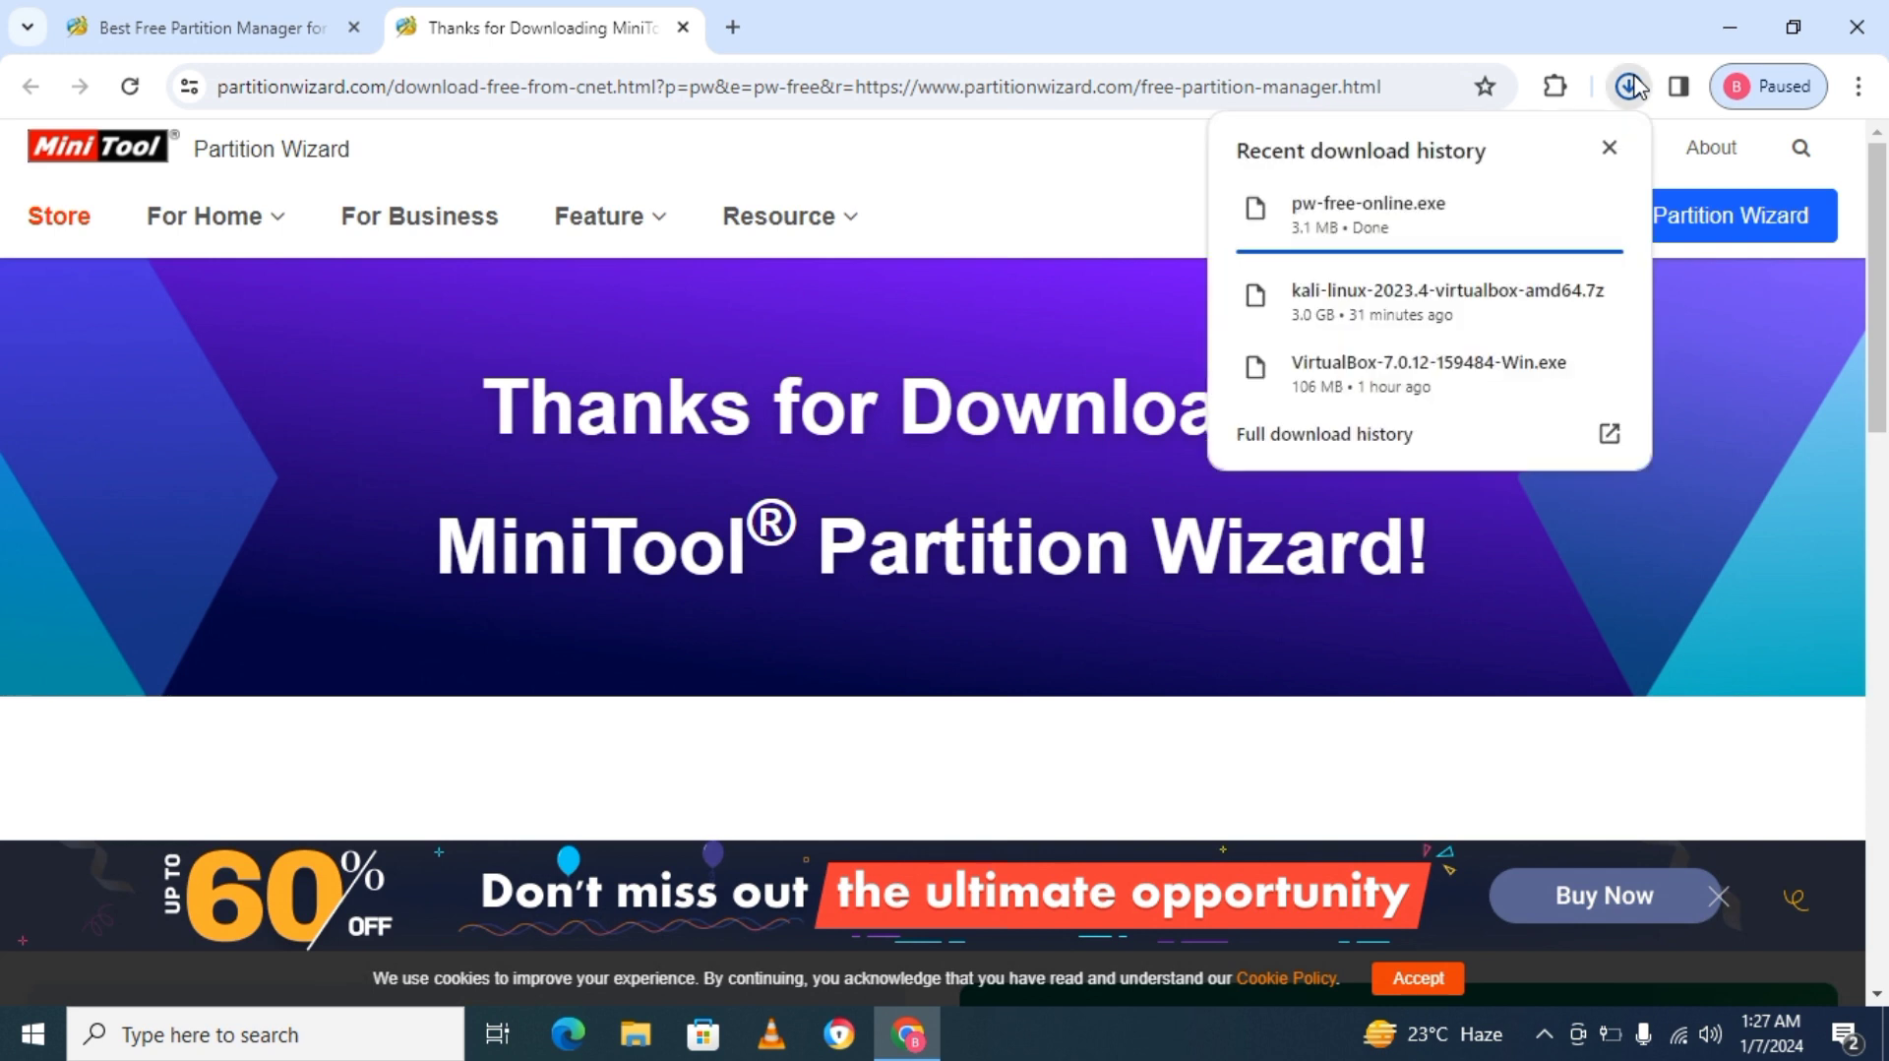
click(1417, 224)
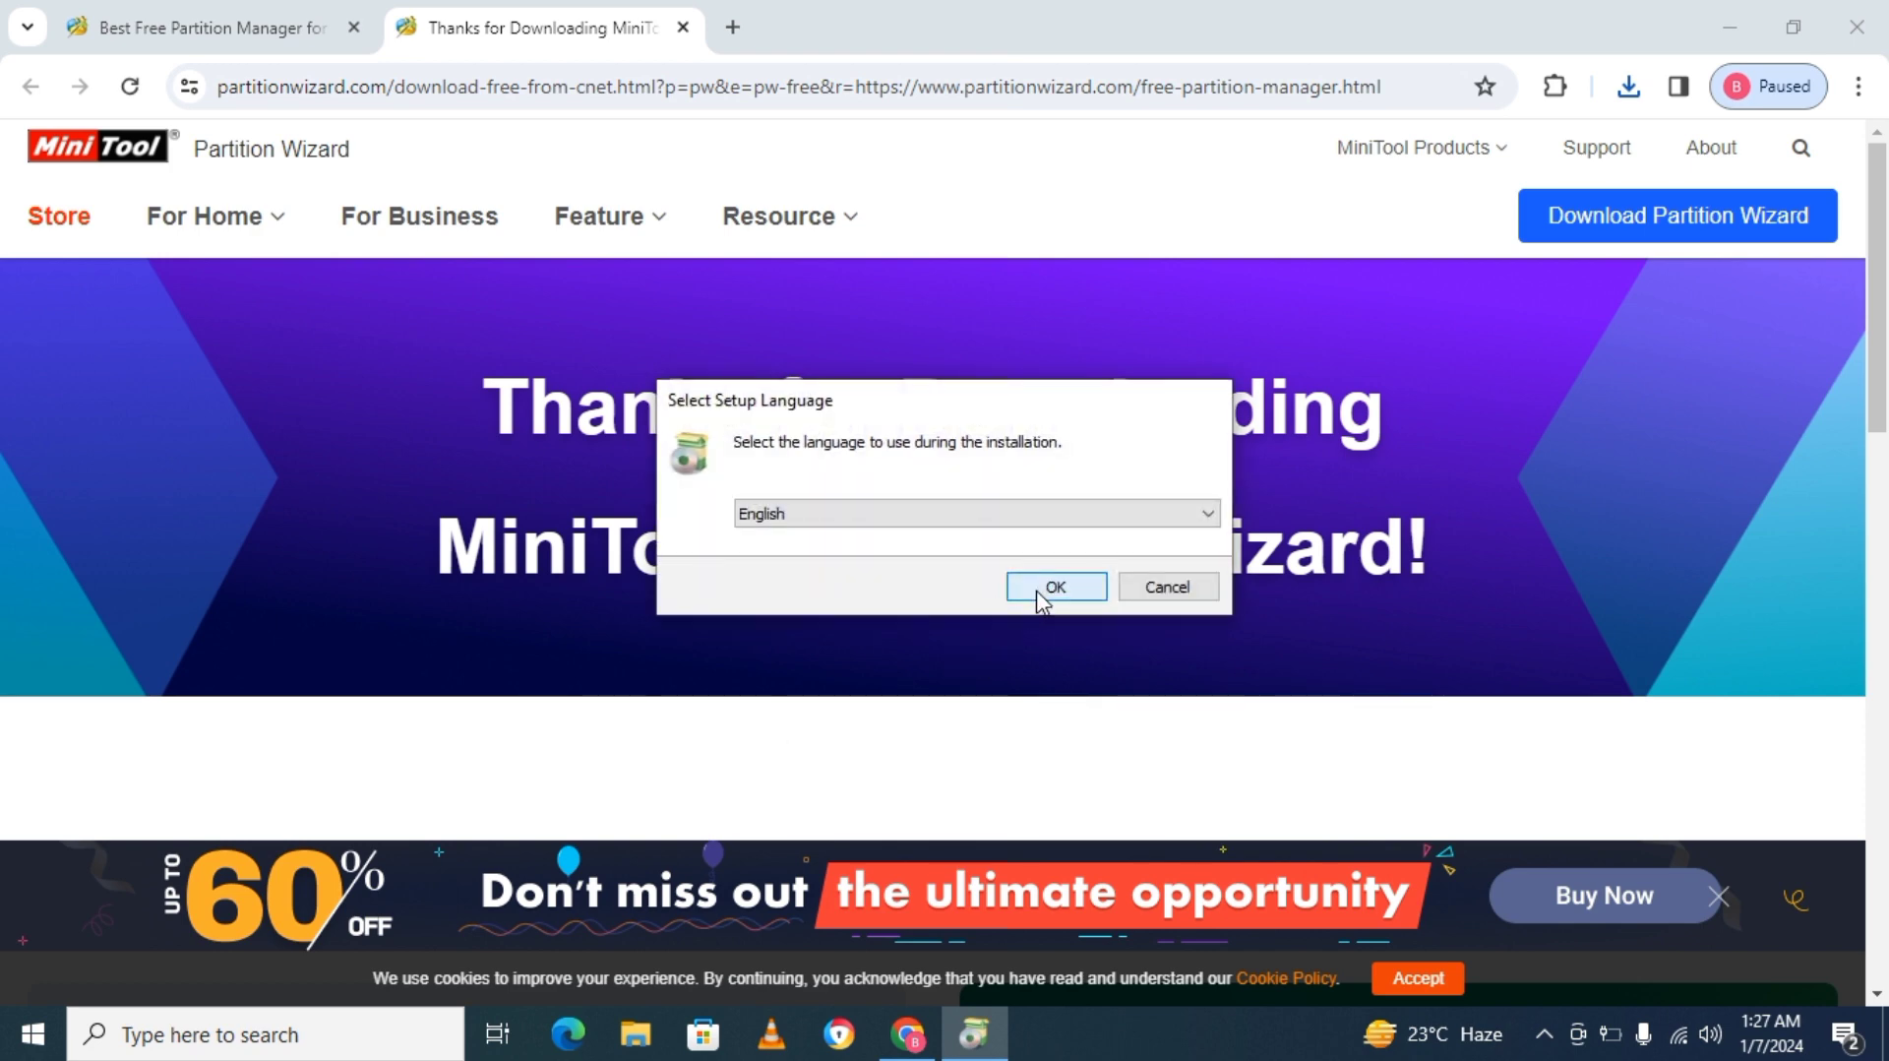
click(1046, 586)
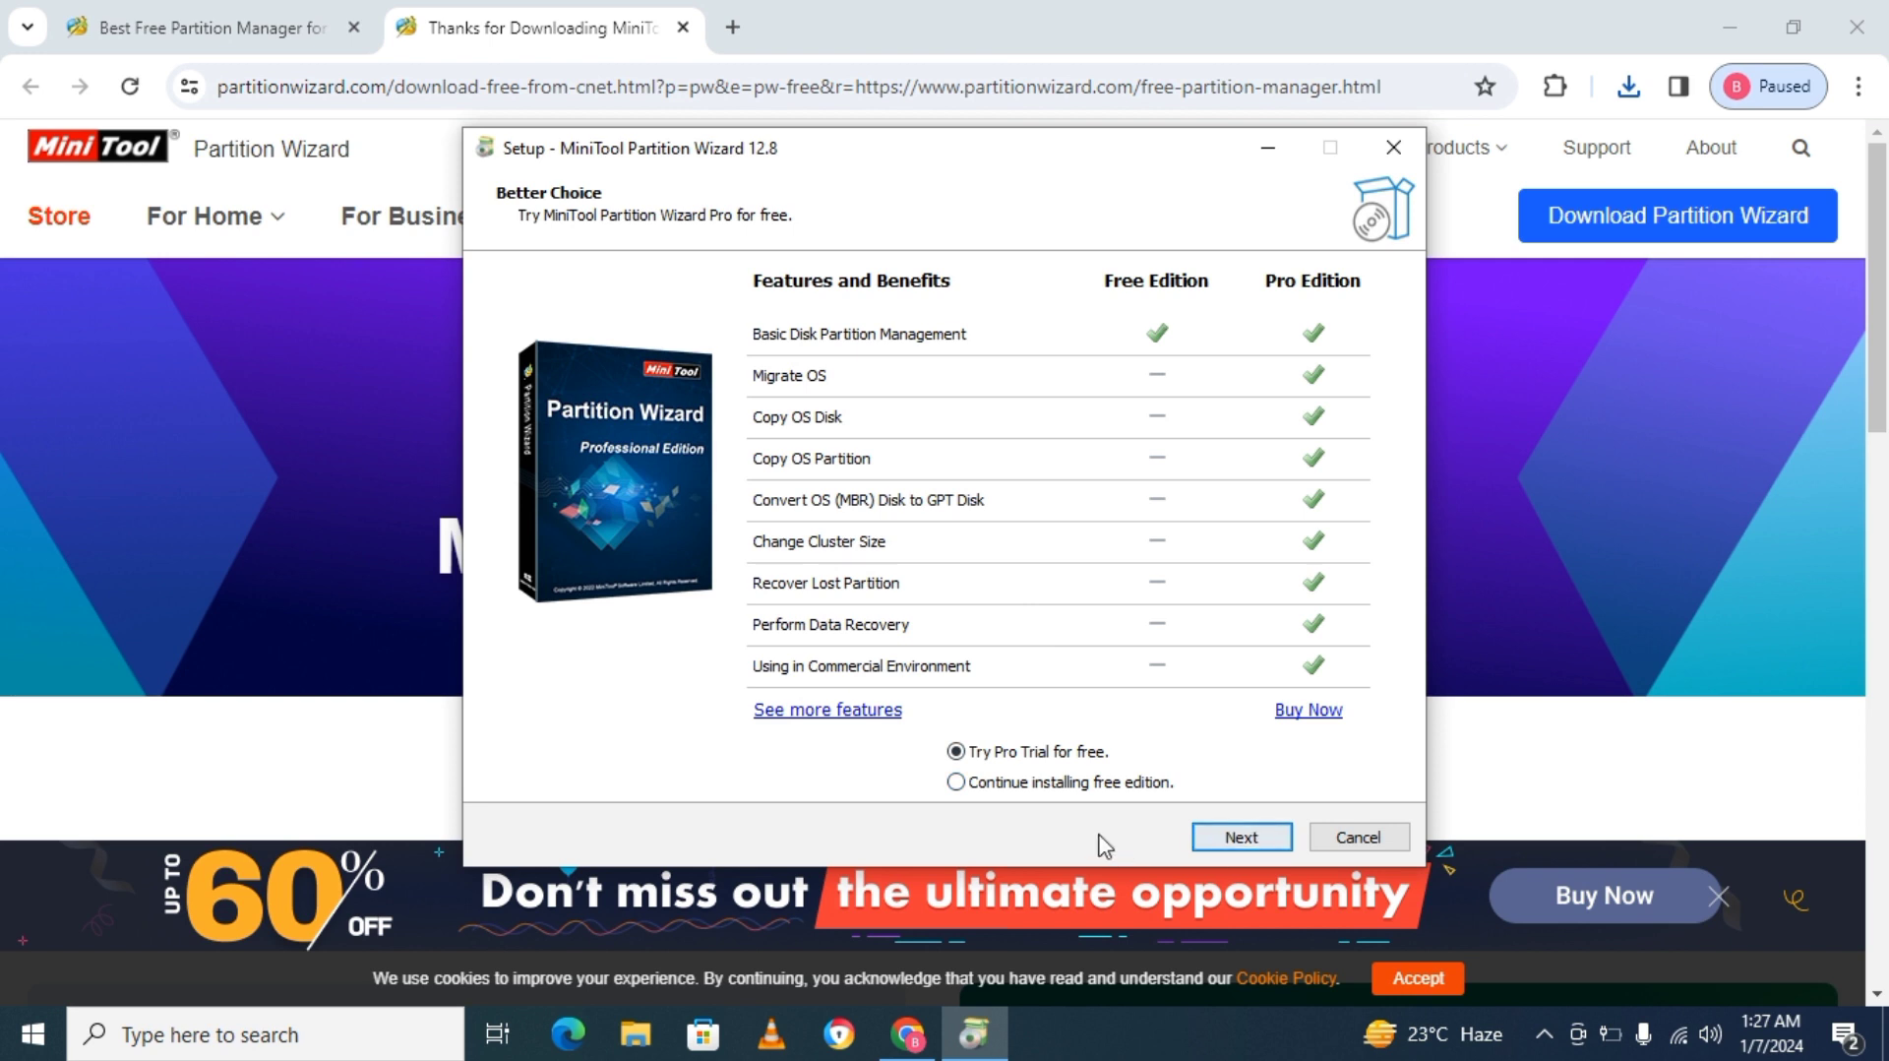
Install the free edition in the default folder, excluding MiniTool ShadowMaker Free and participation in the Customer Experience Improvement Program.
click(1021, 789)
click(1238, 837)
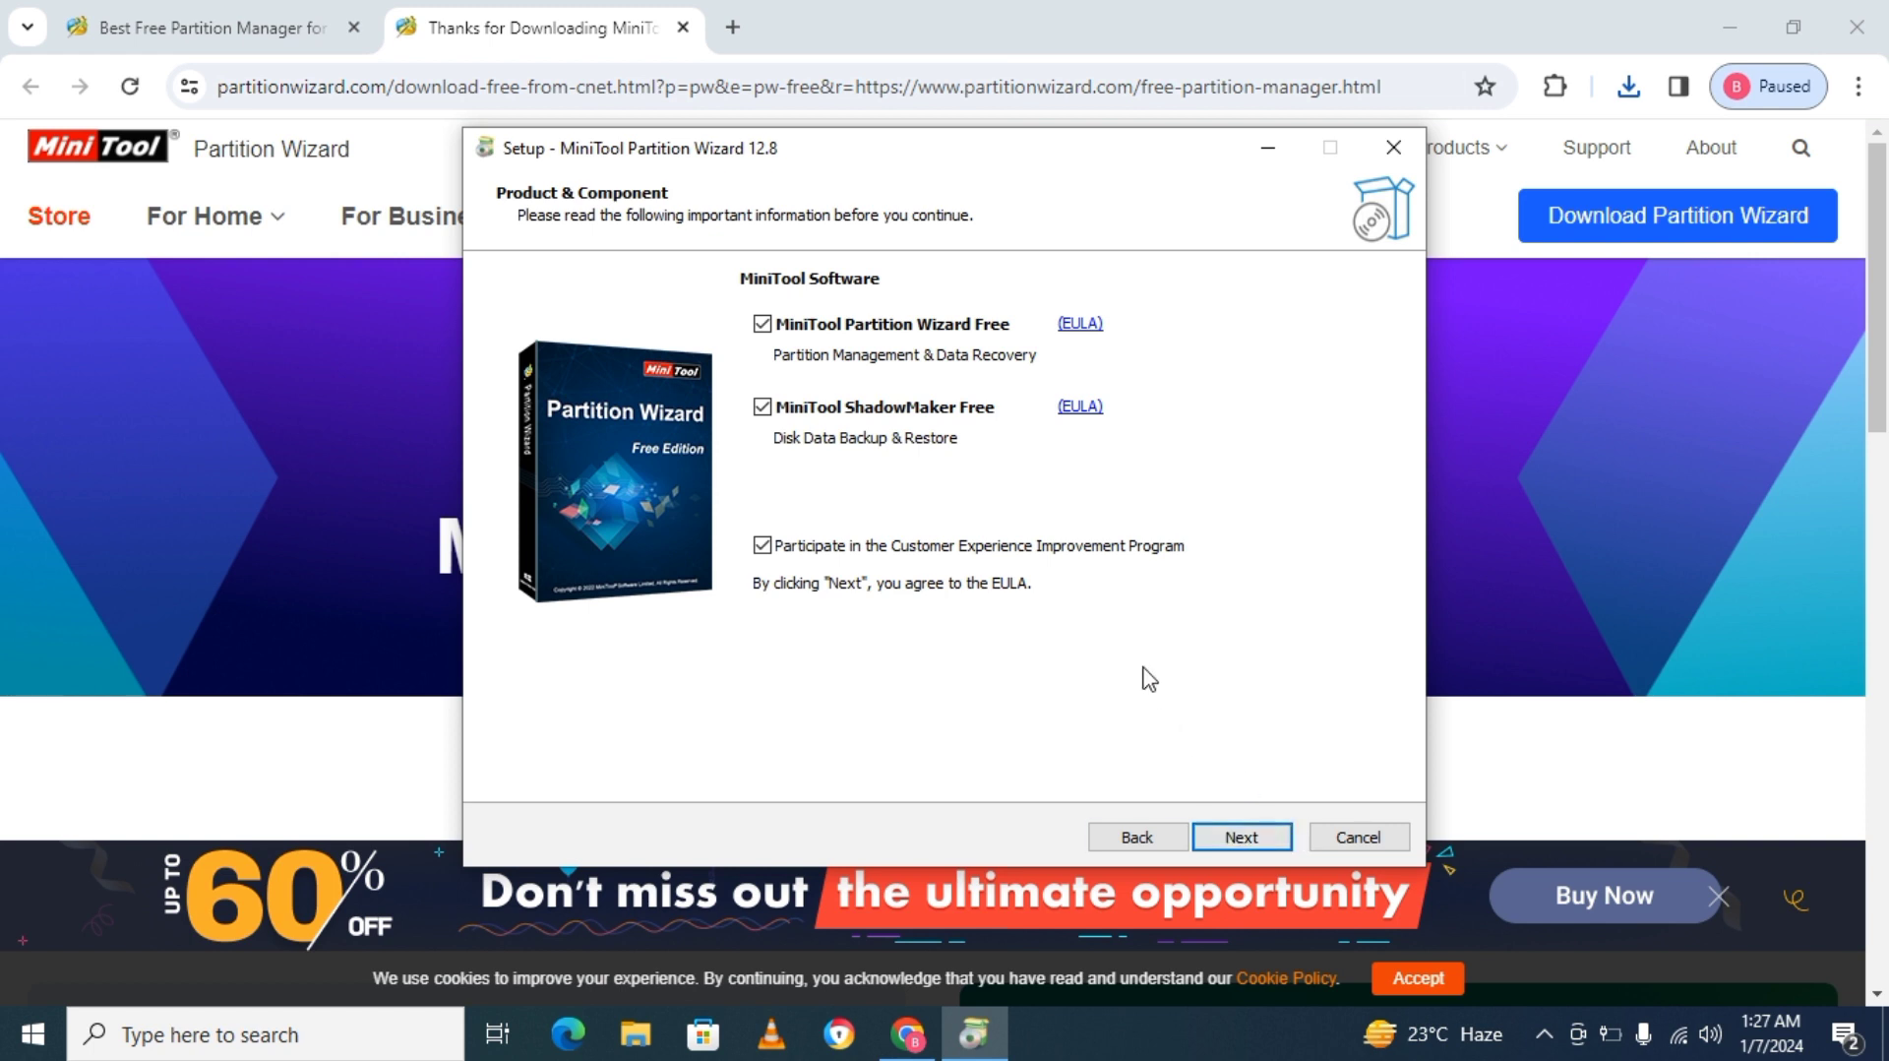
click(763, 407)
click(768, 549)
click(1242, 836)
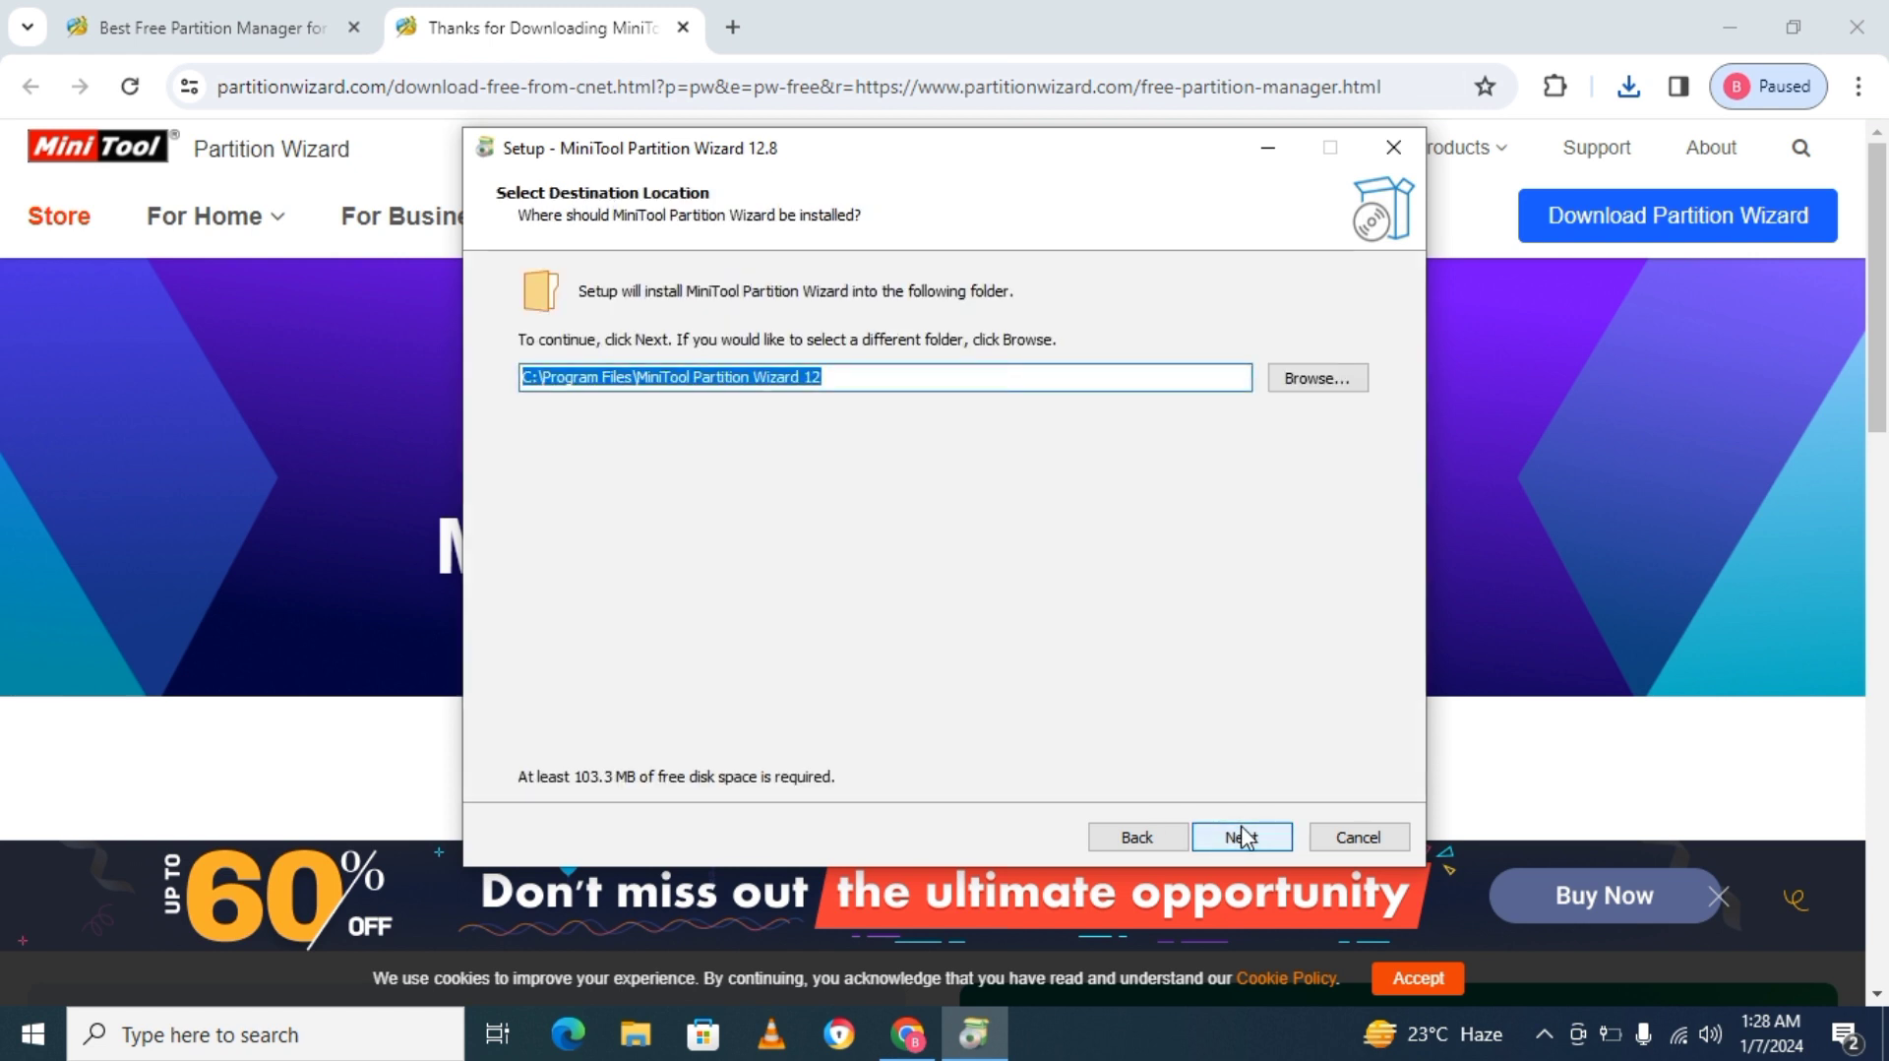
click(1242, 836)
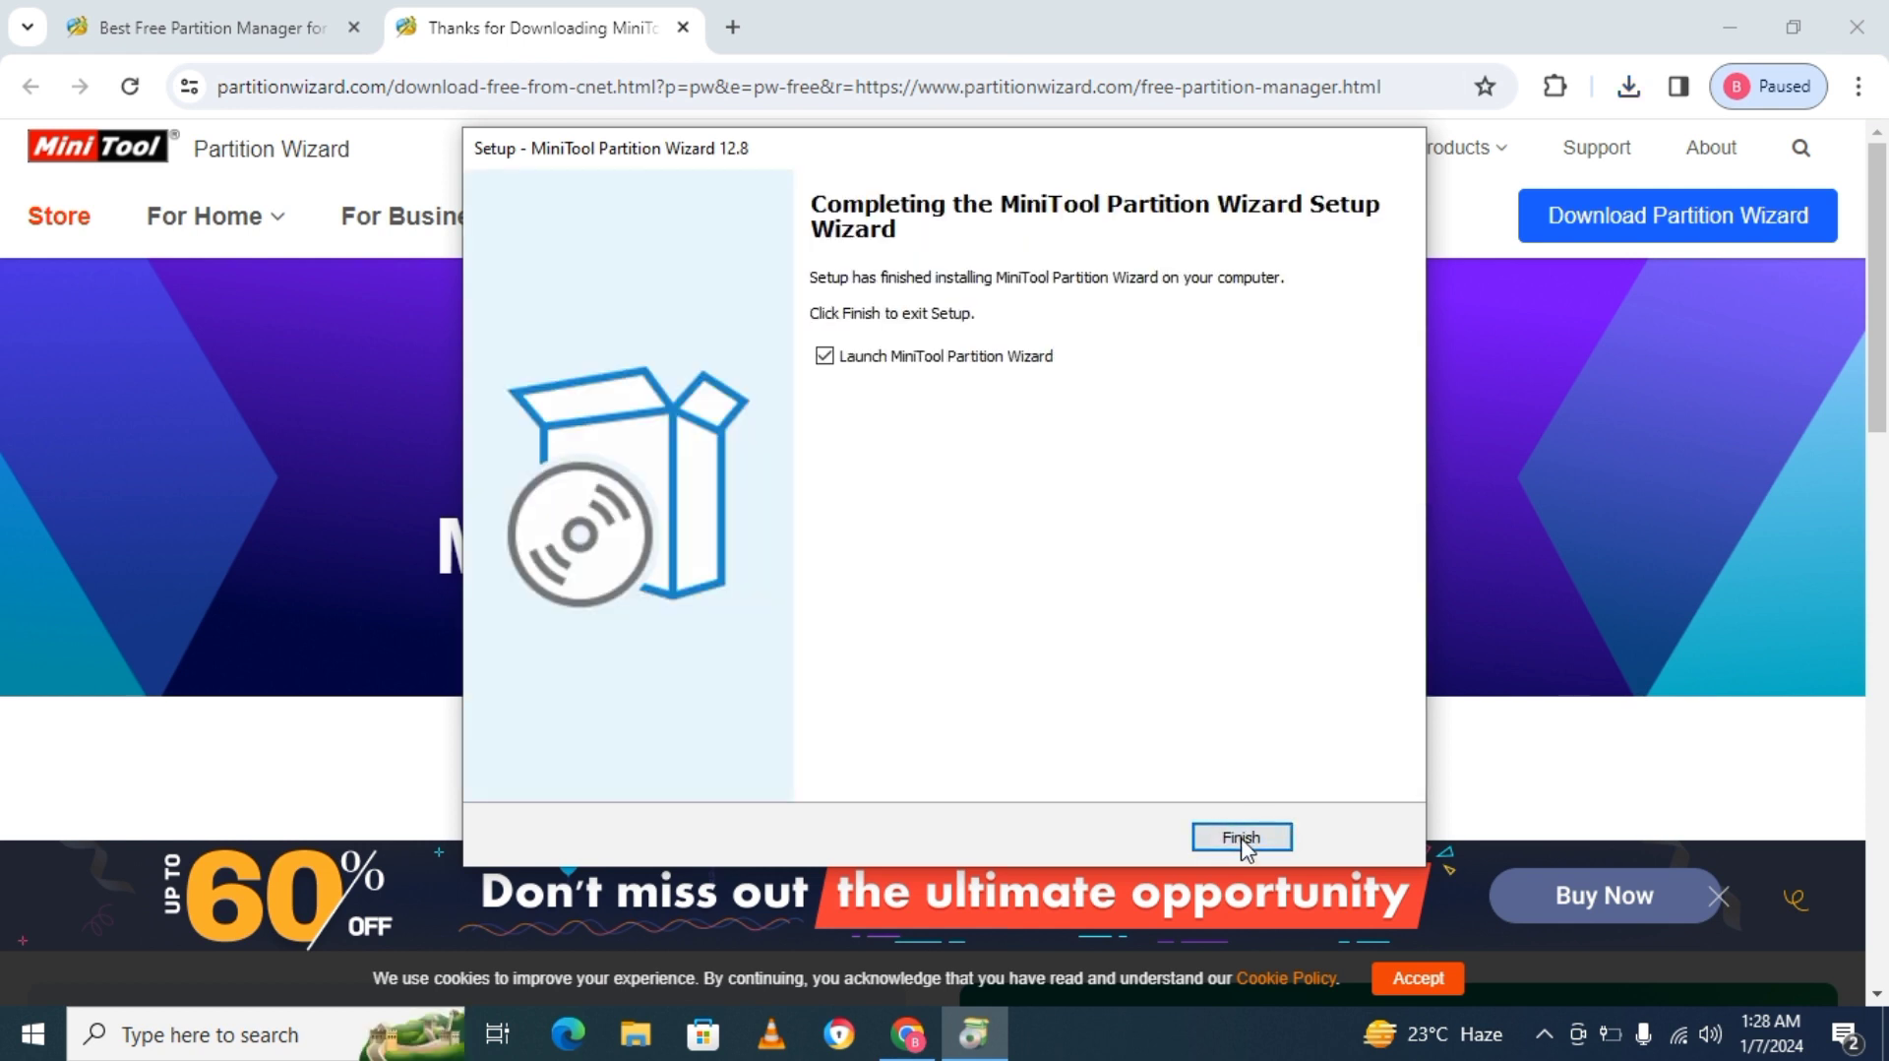
Finish setup with MiniTool Partition Wizard launching, and close the thank-you web page and the promotional message.
click(1243, 839)
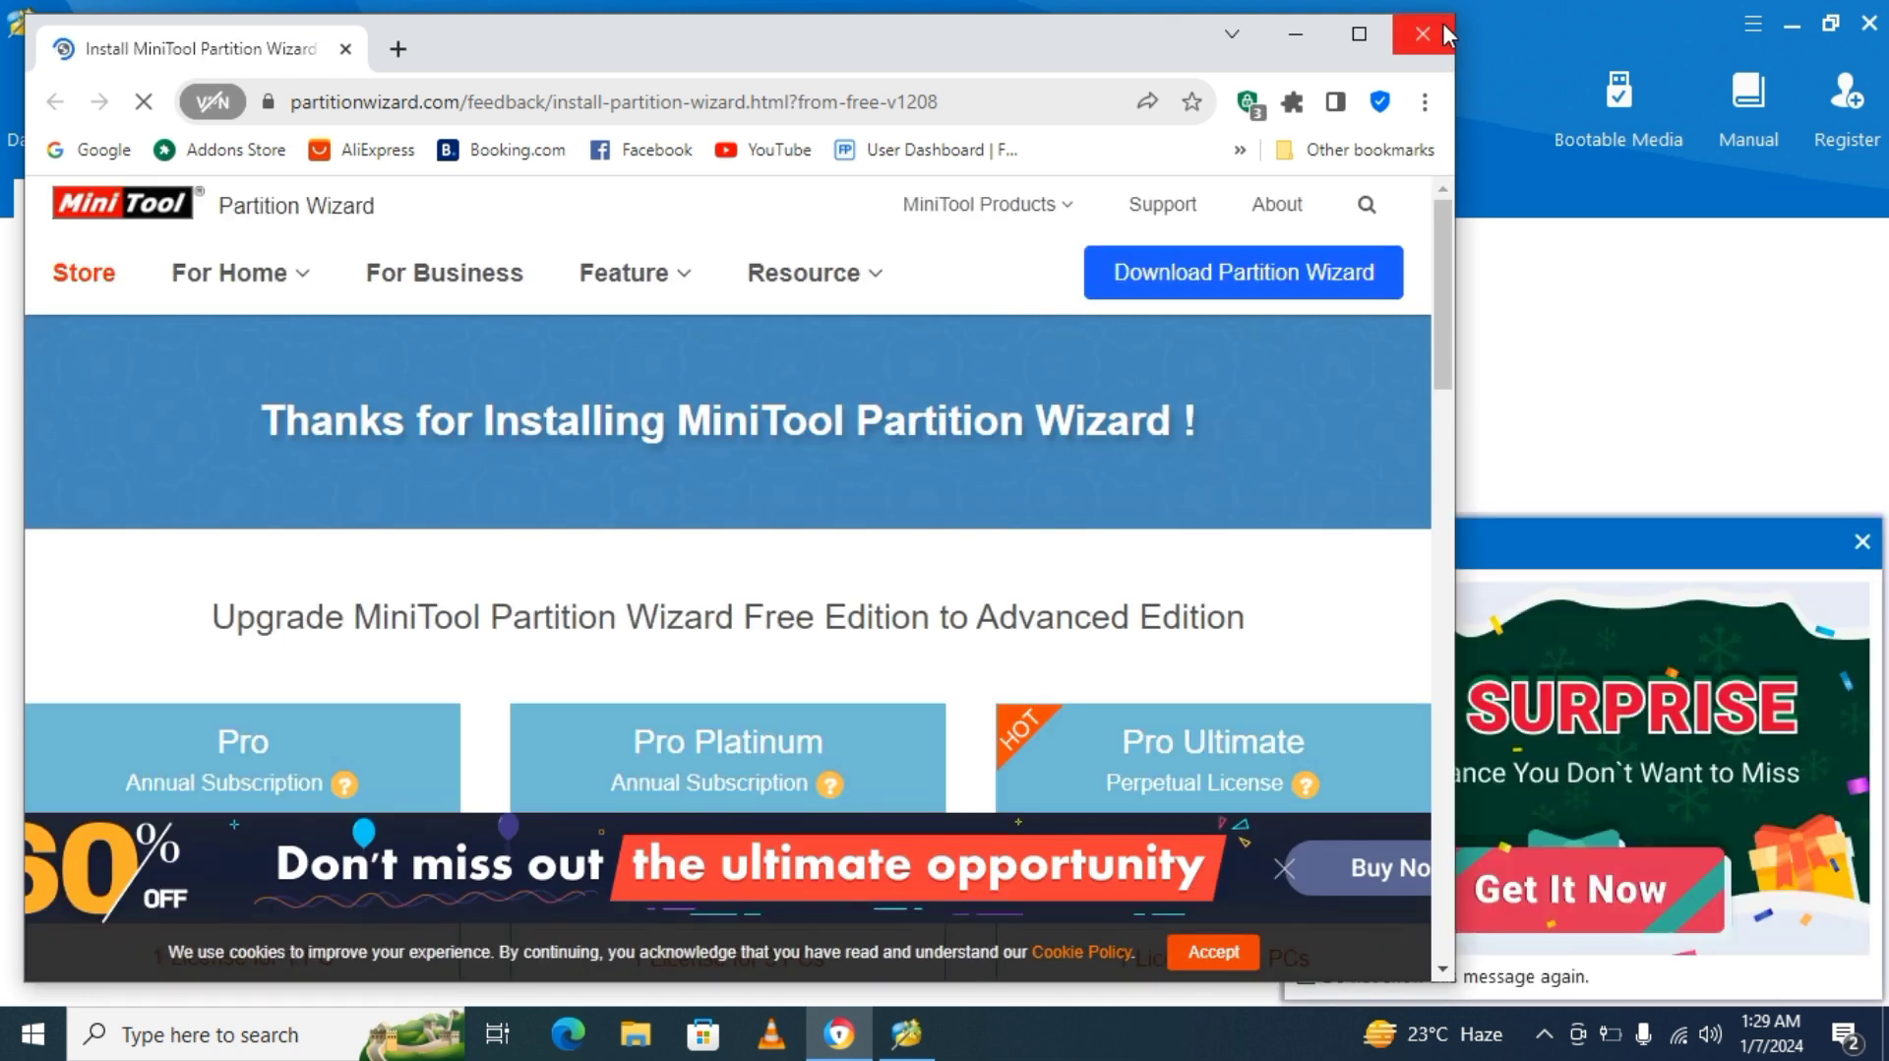
click(1423, 33)
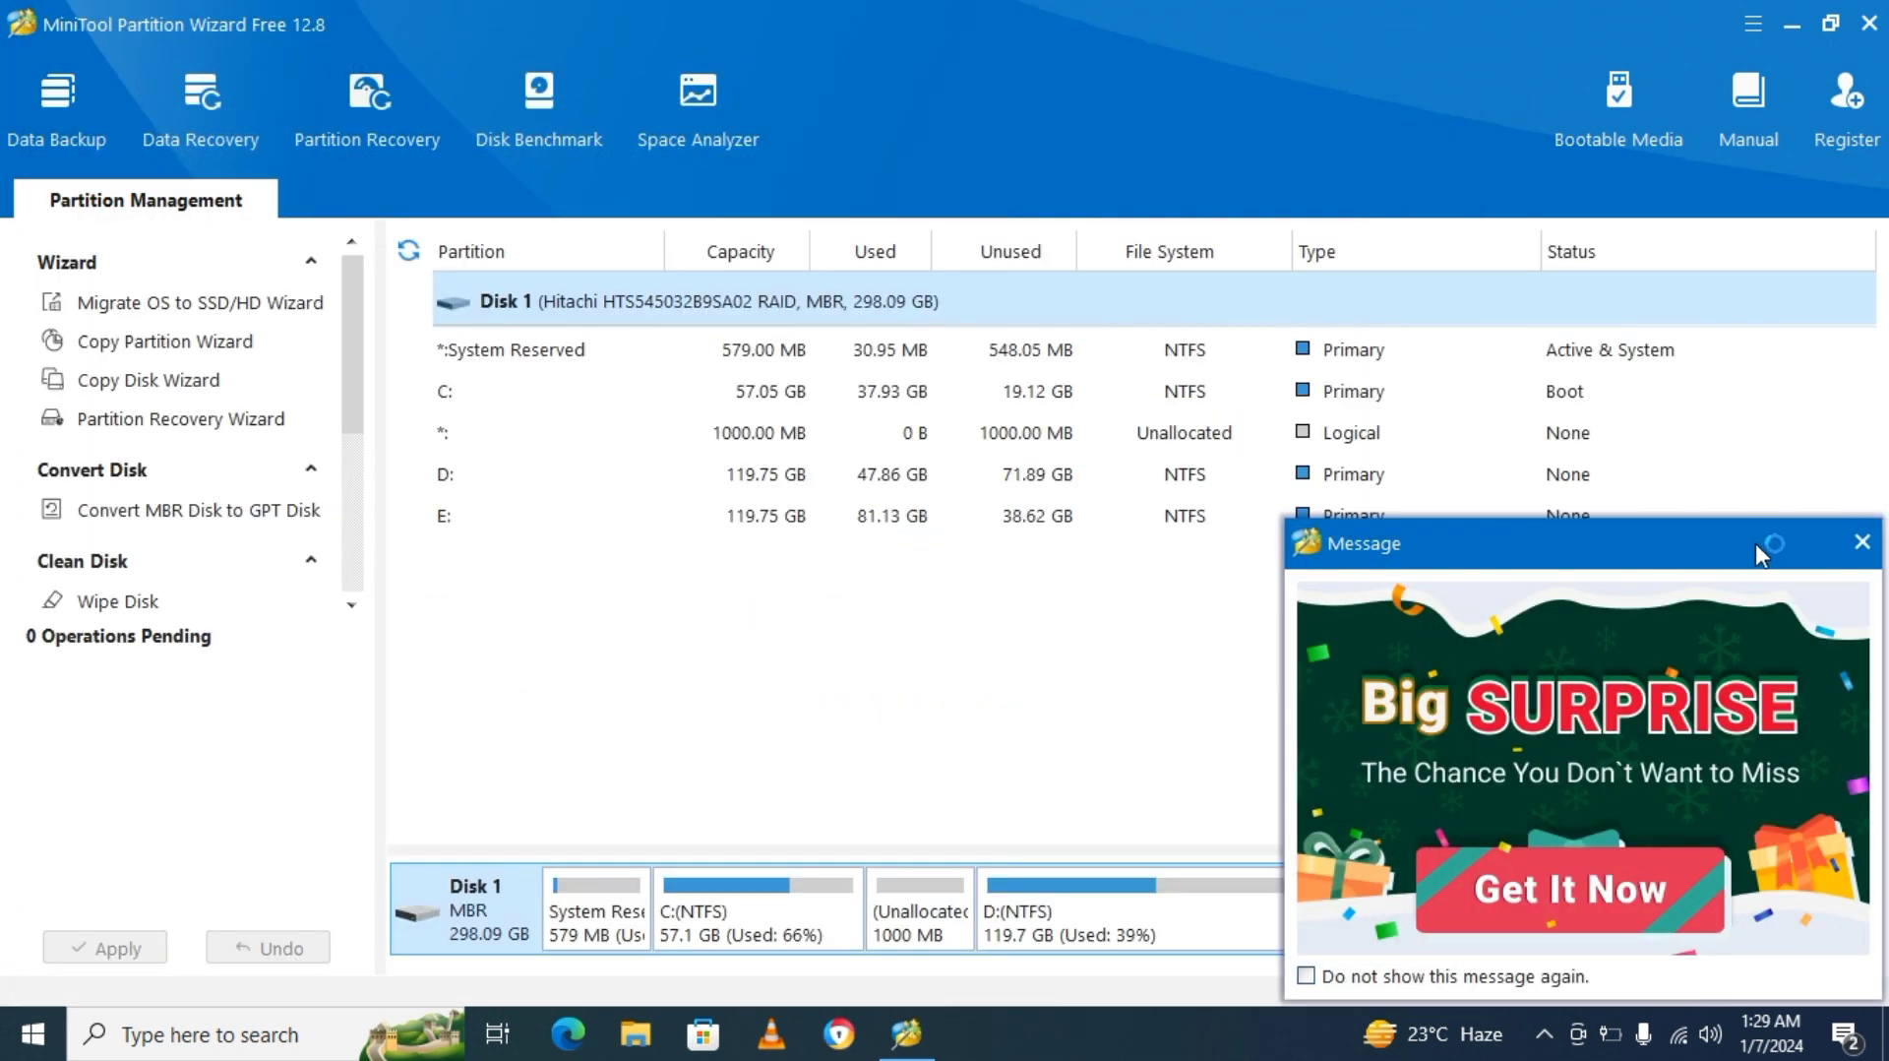
click(1860, 543)
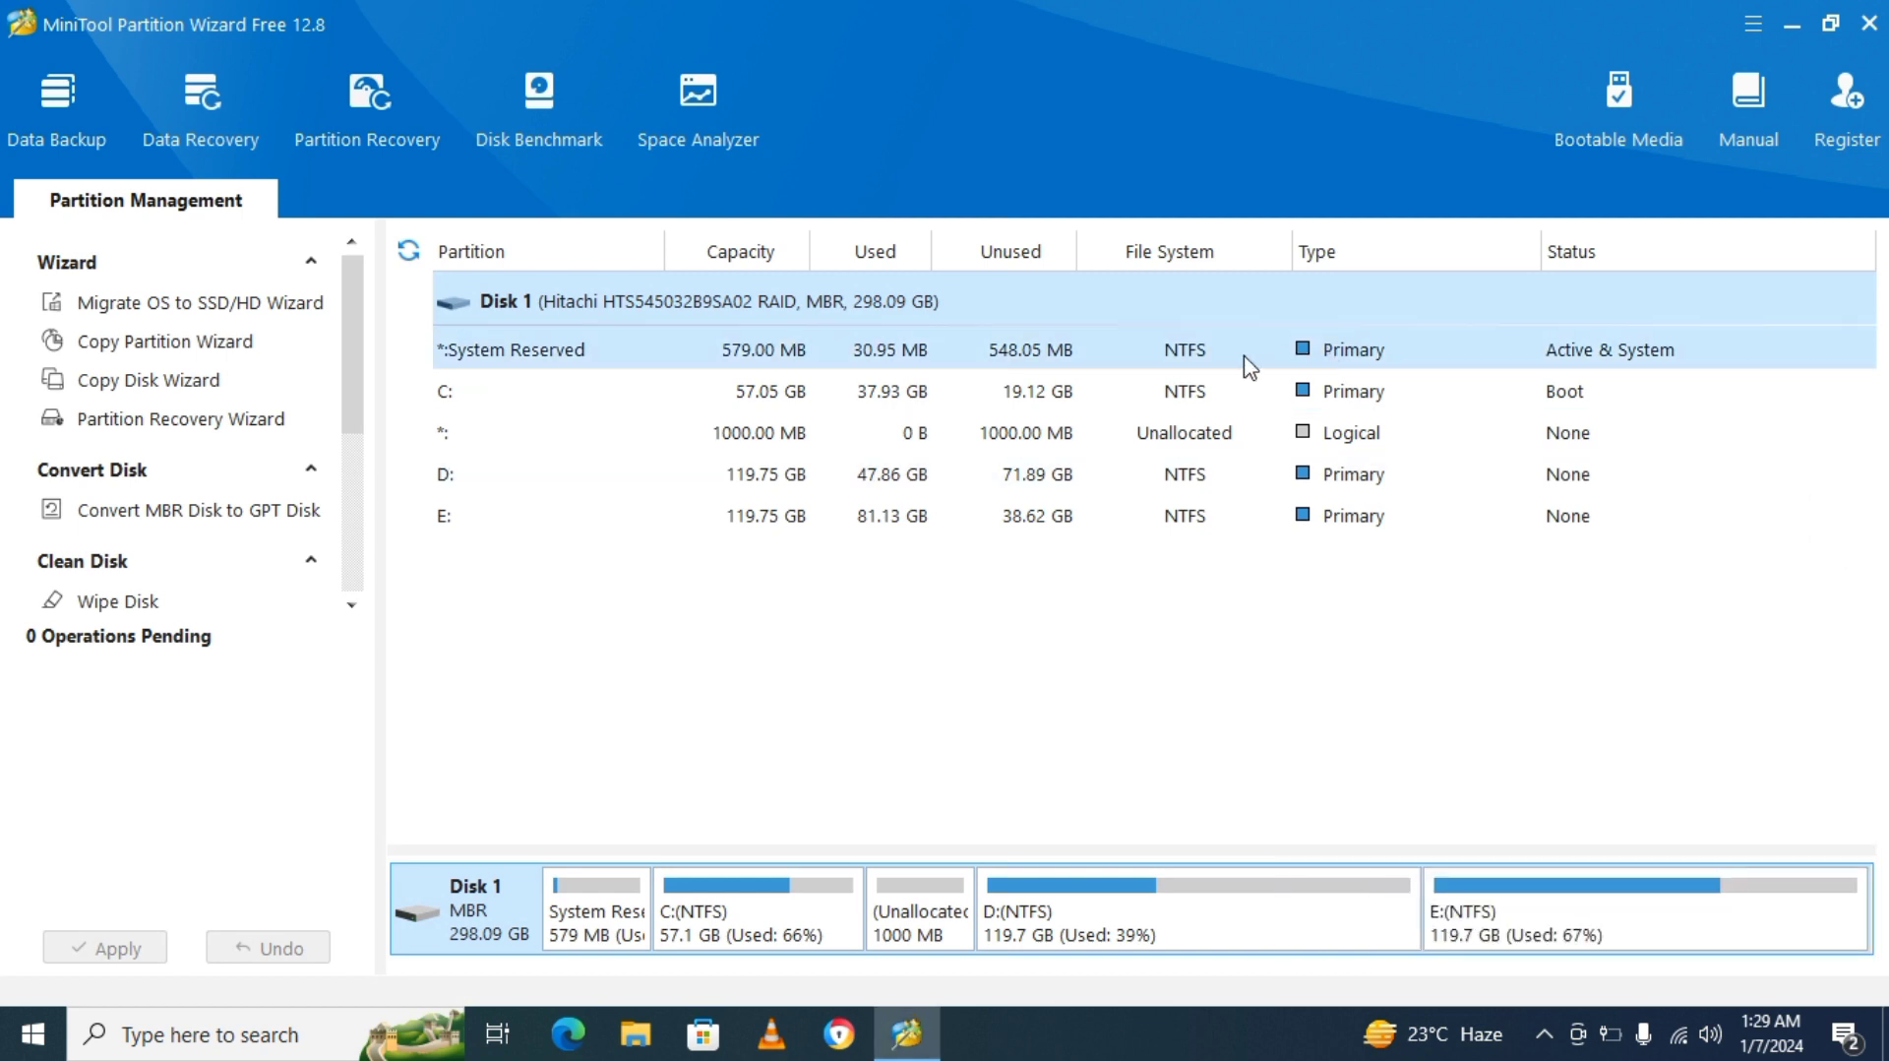
Extend the C: partition by taking about 30.64 GB of free space from D:.
click(1144, 395)
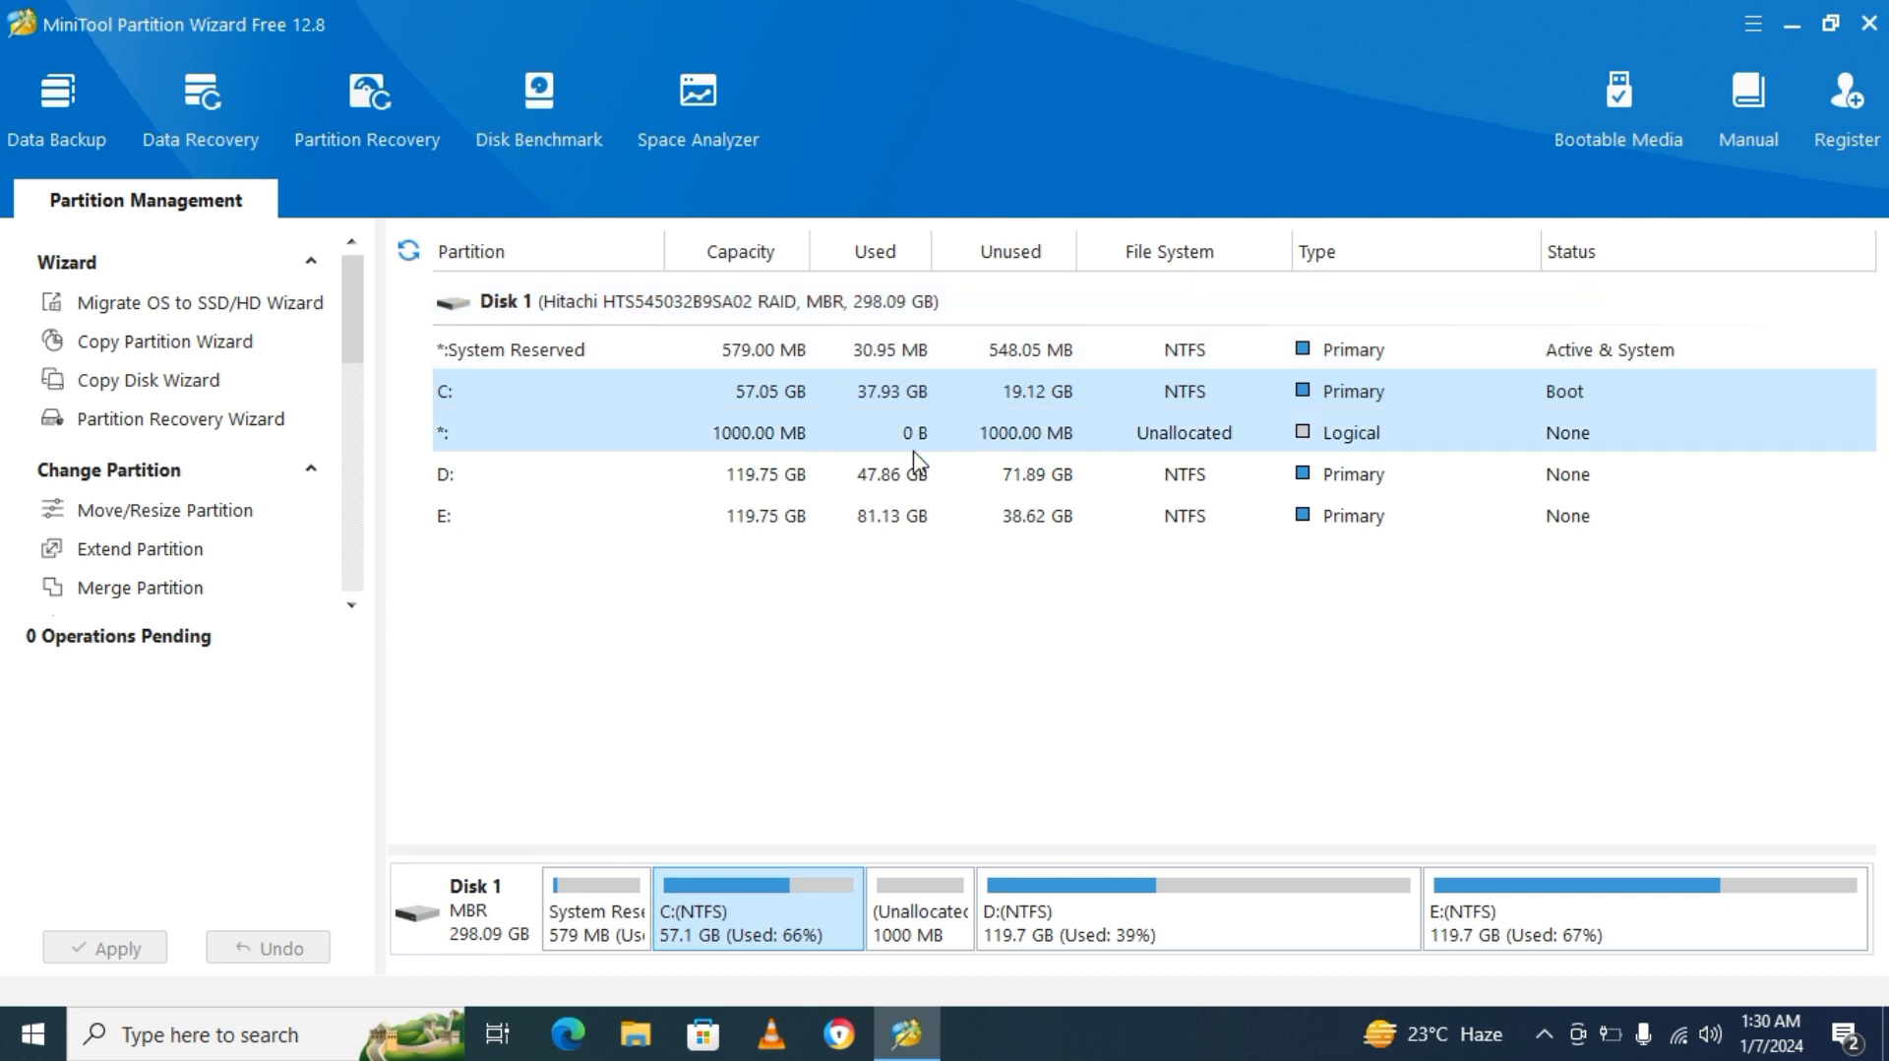
click(148, 551)
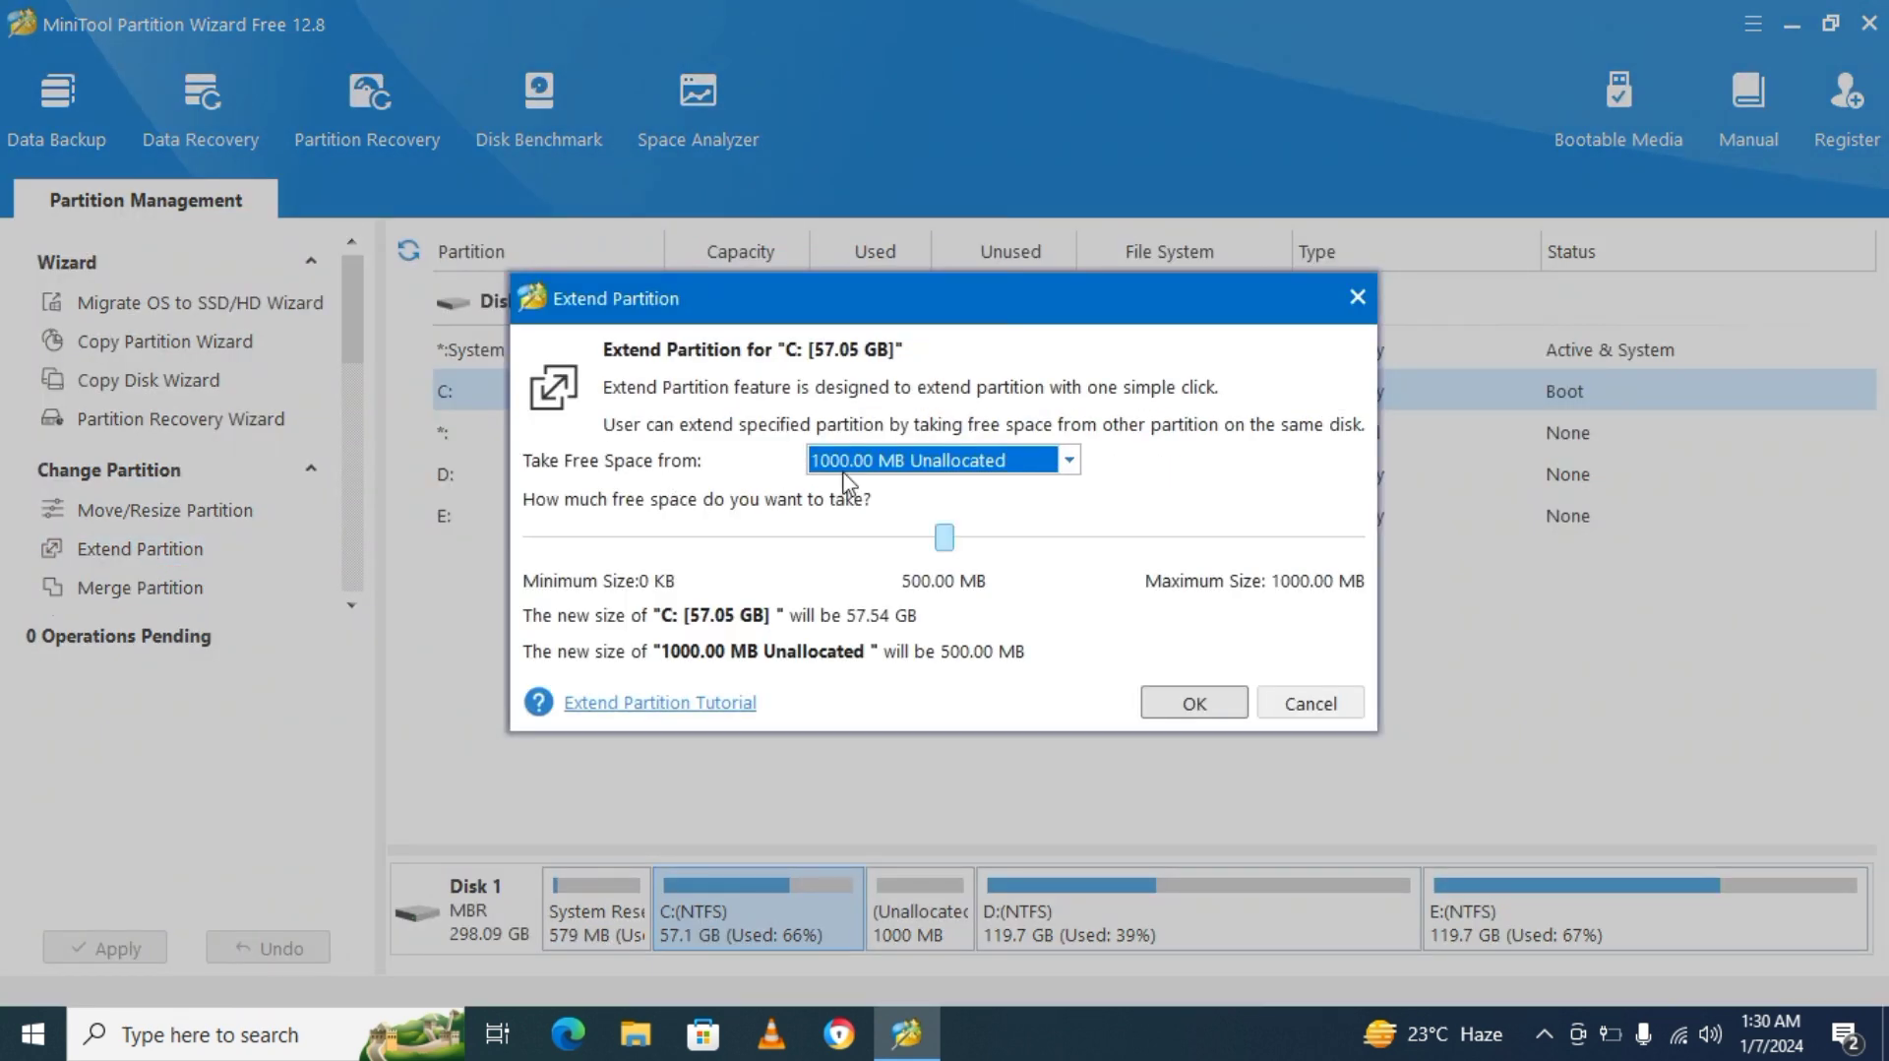
click(1065, 465)
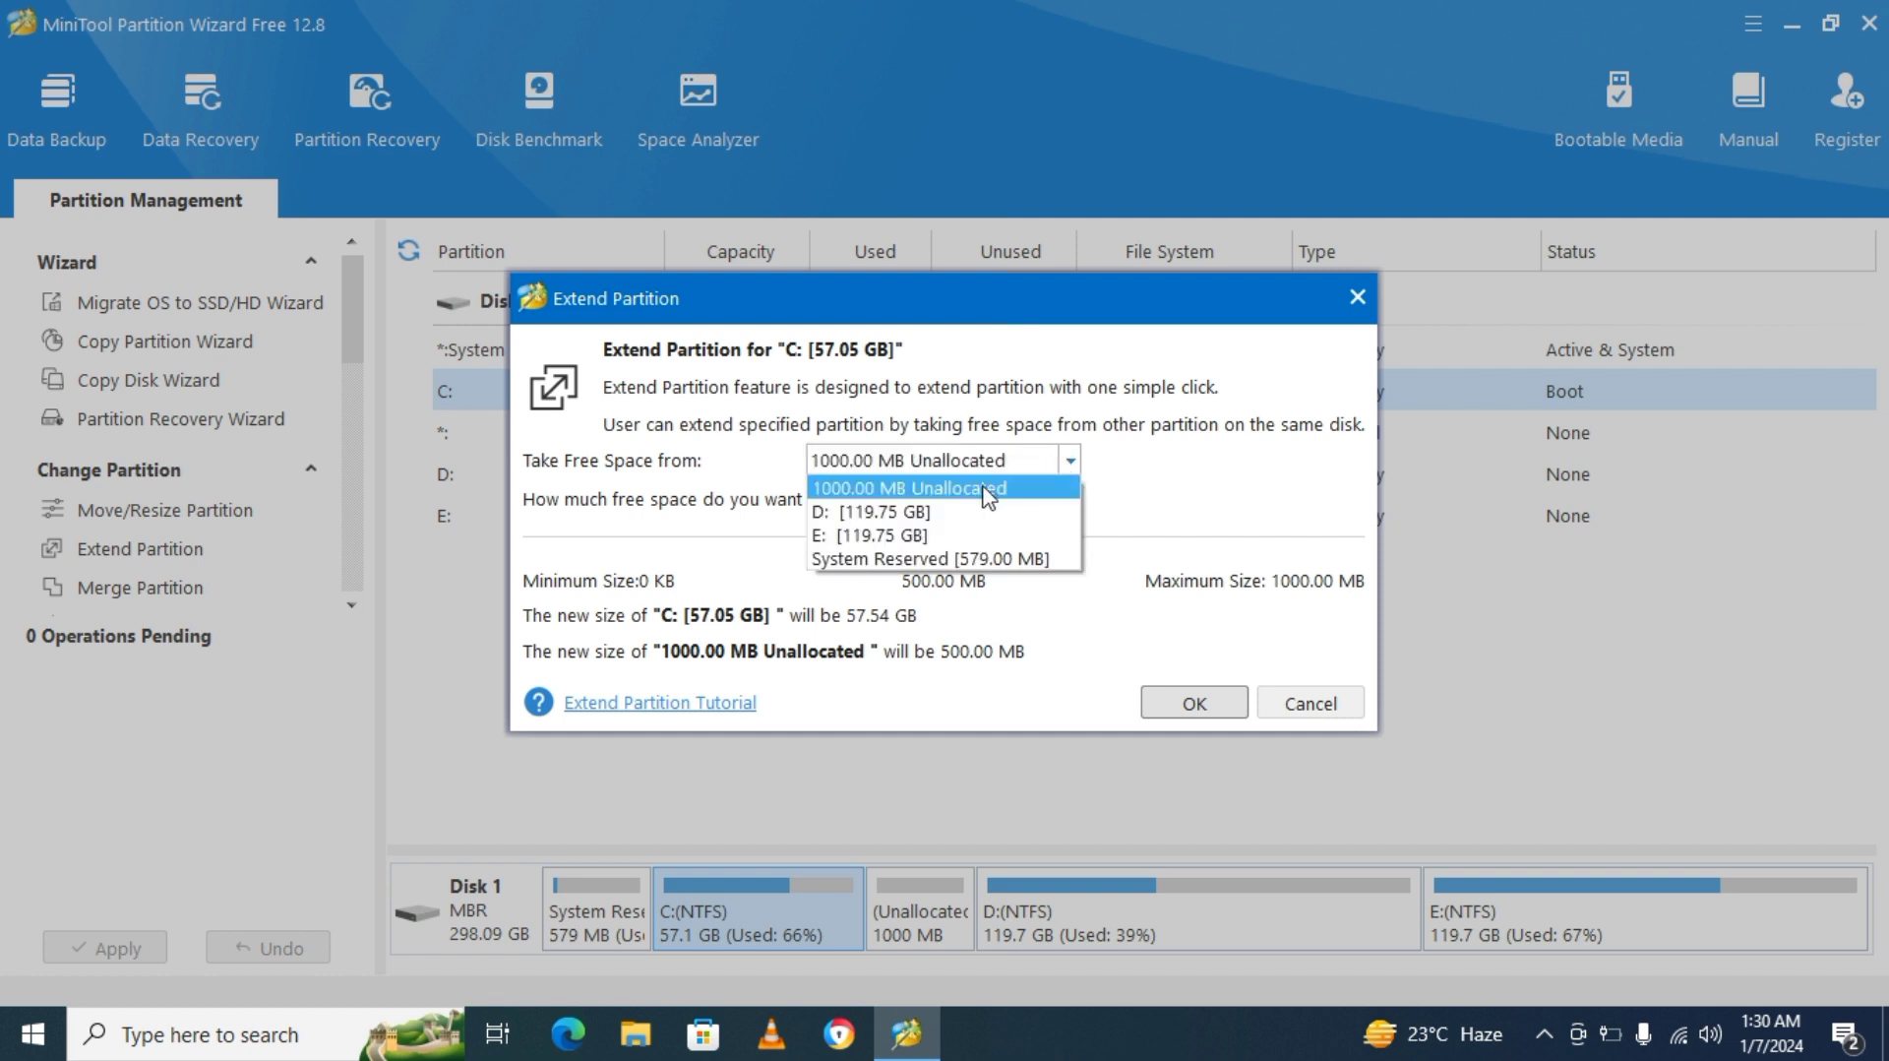
click(911, 511)
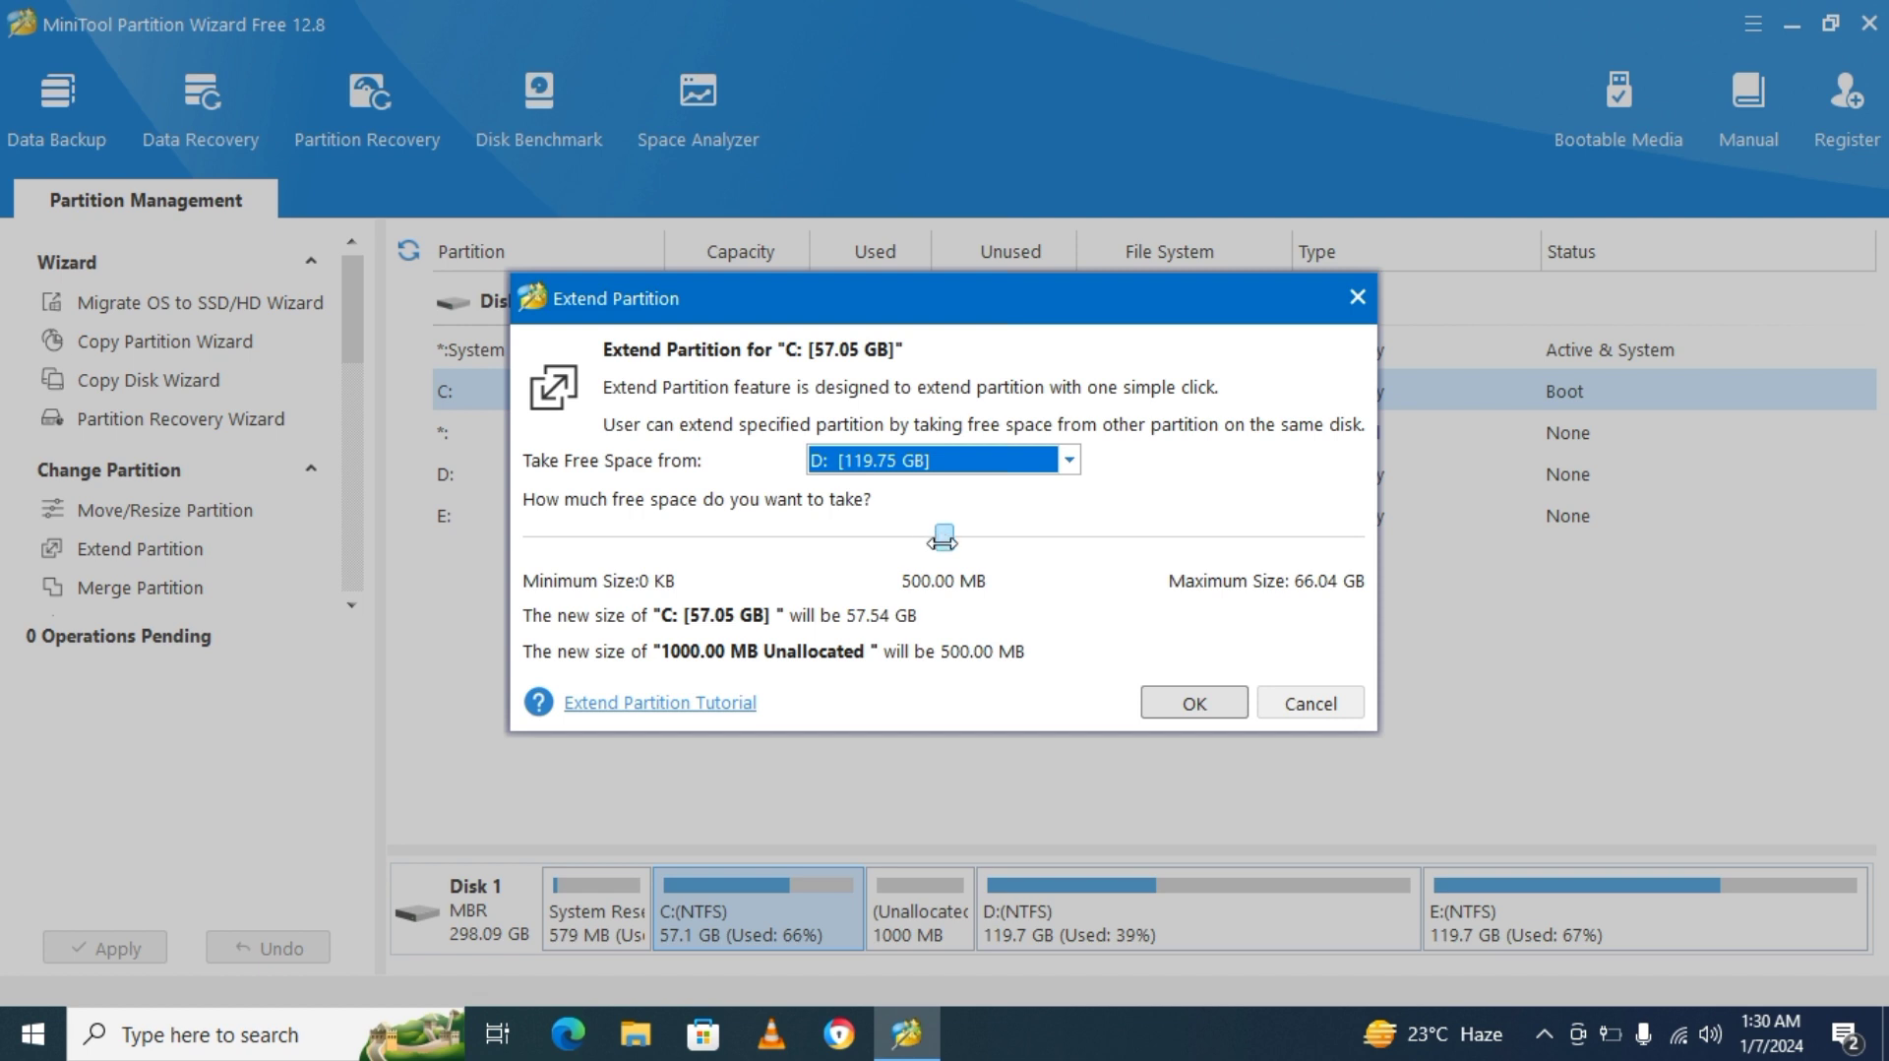
drag(947, 539, 902, 536)
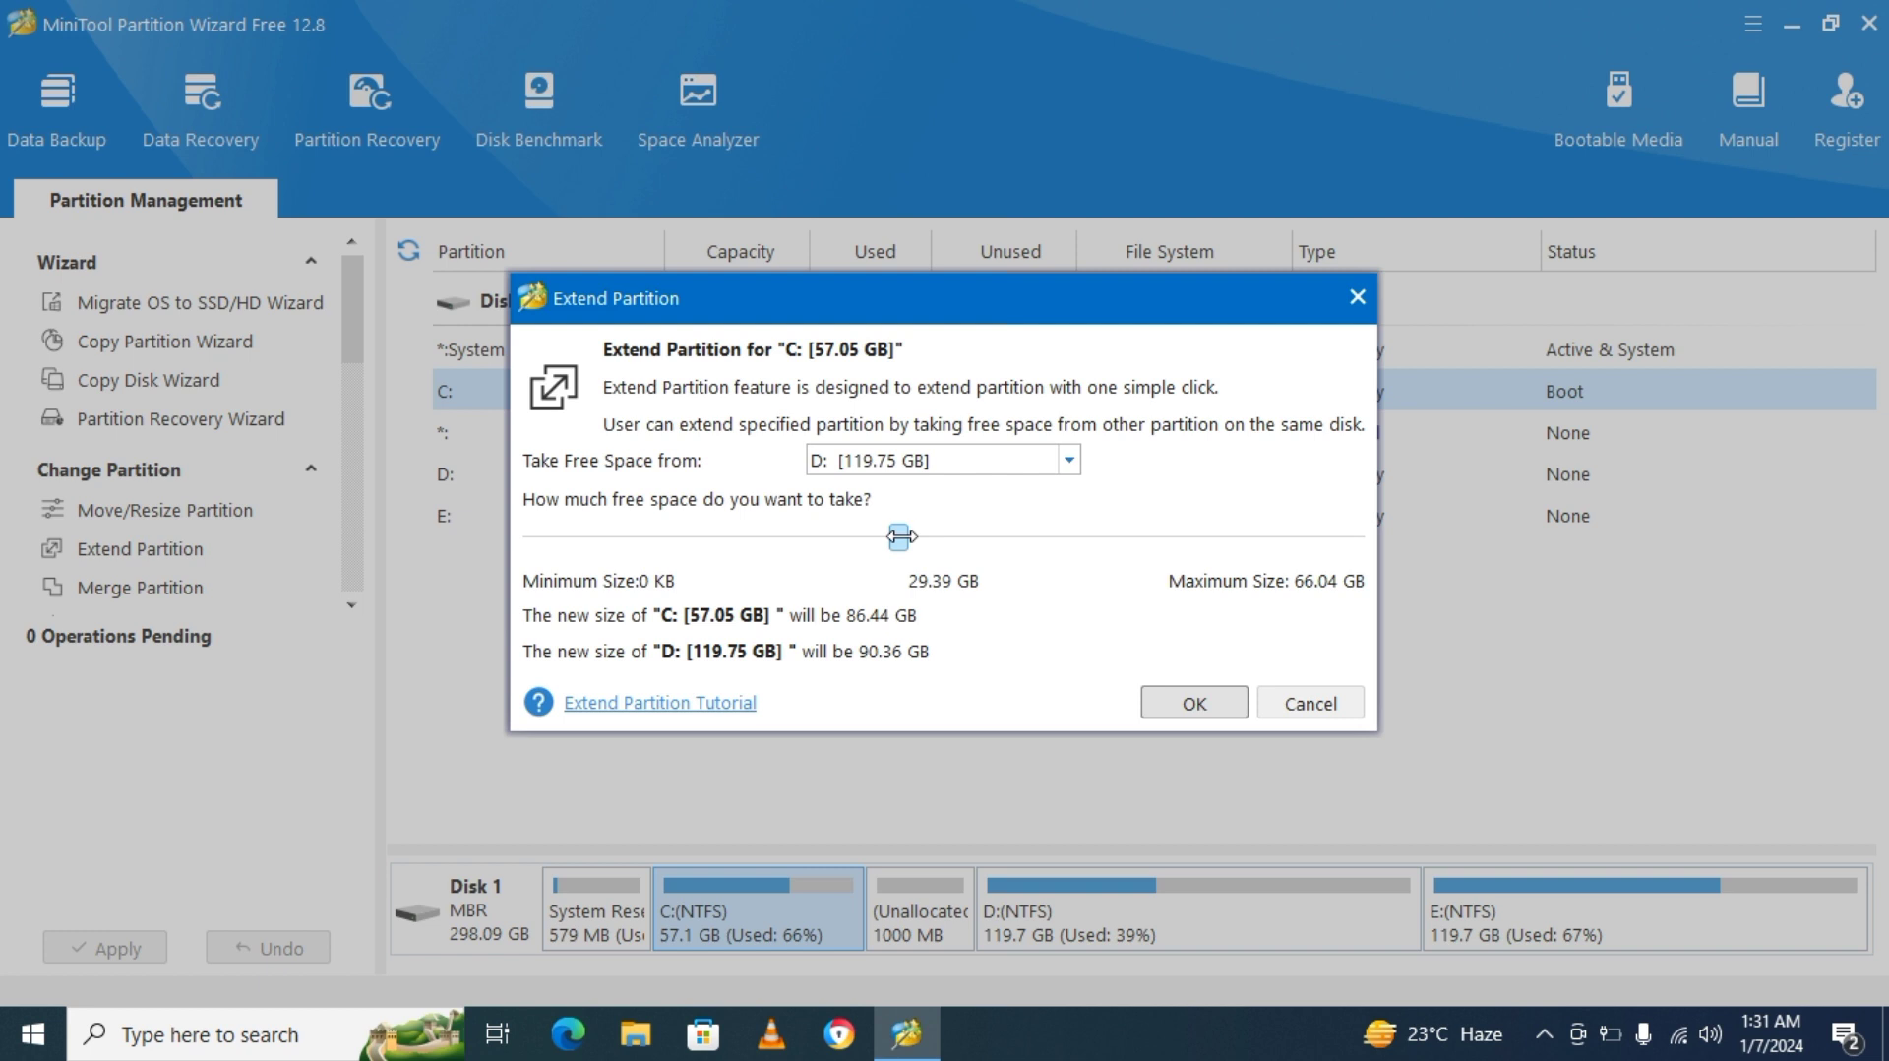
mouse_move(900, 536)
mouse_down()
mouse_move(874, 538)
mouse_move(907, 541)
mouse_up()
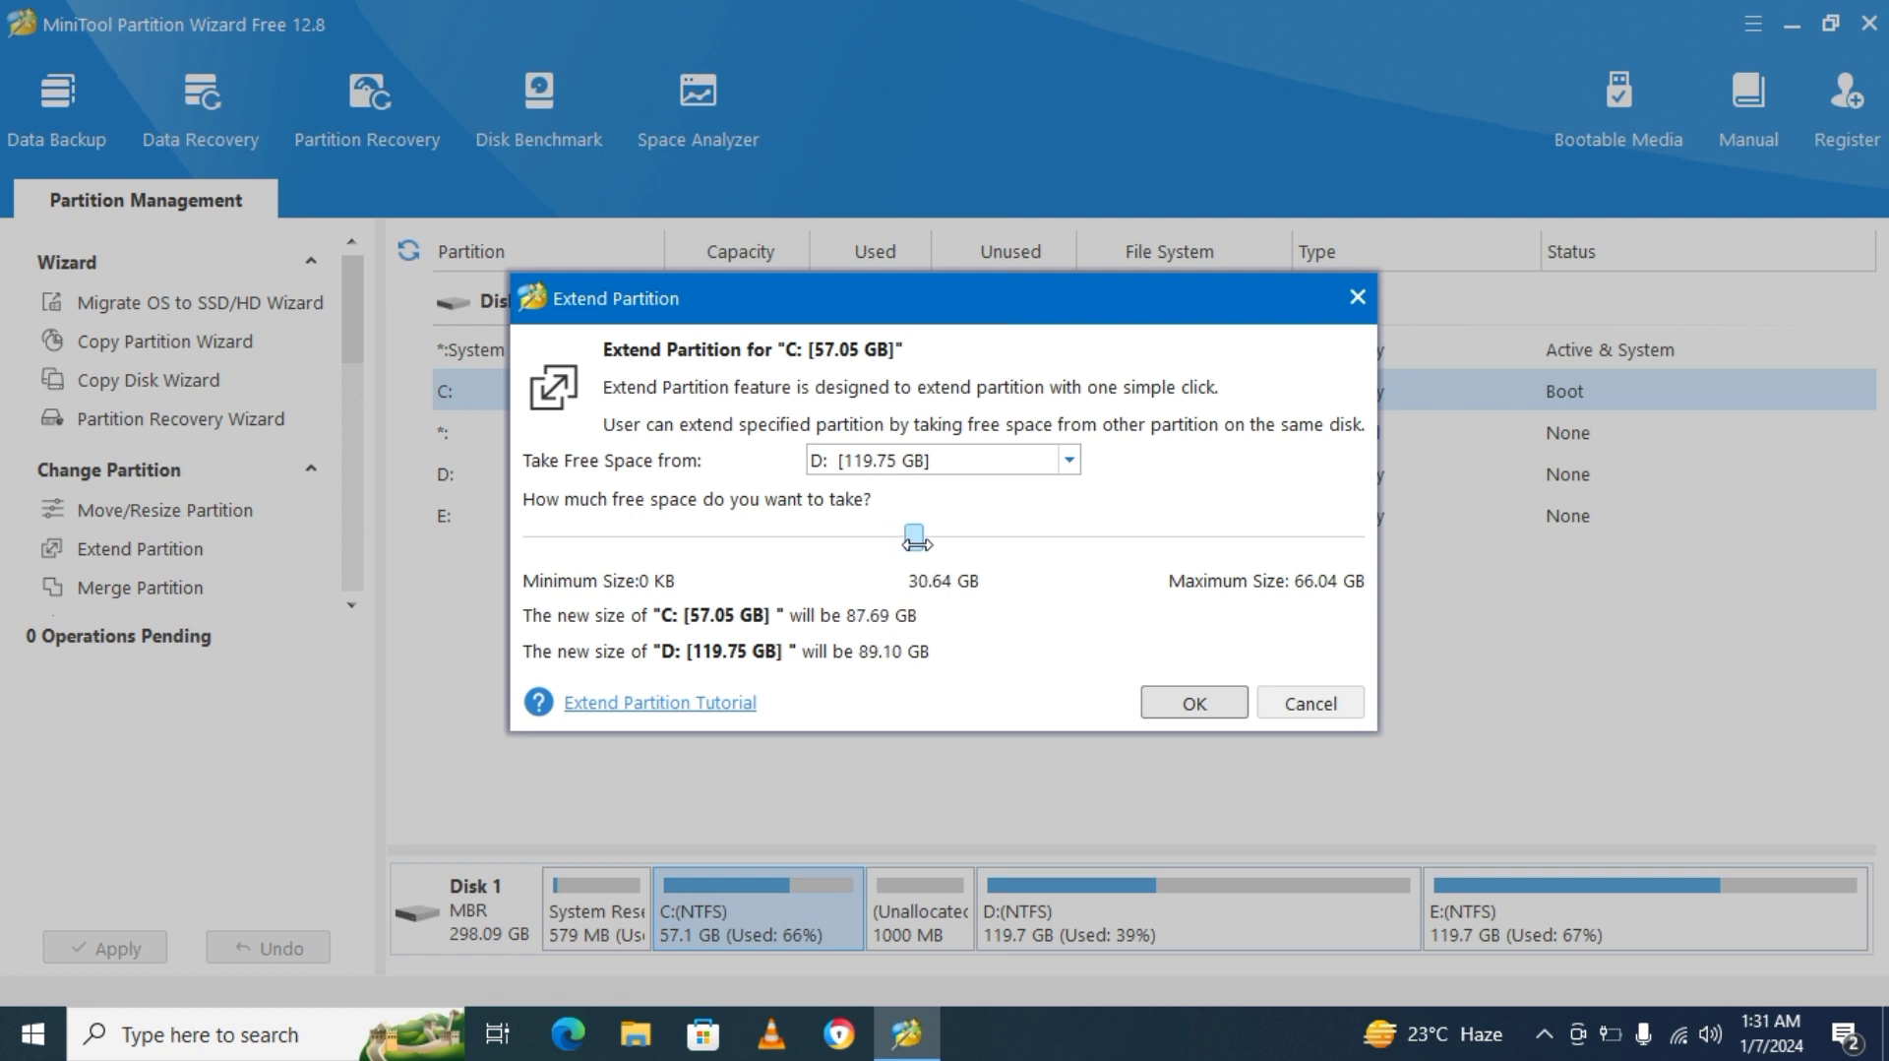
click(1162, 703)
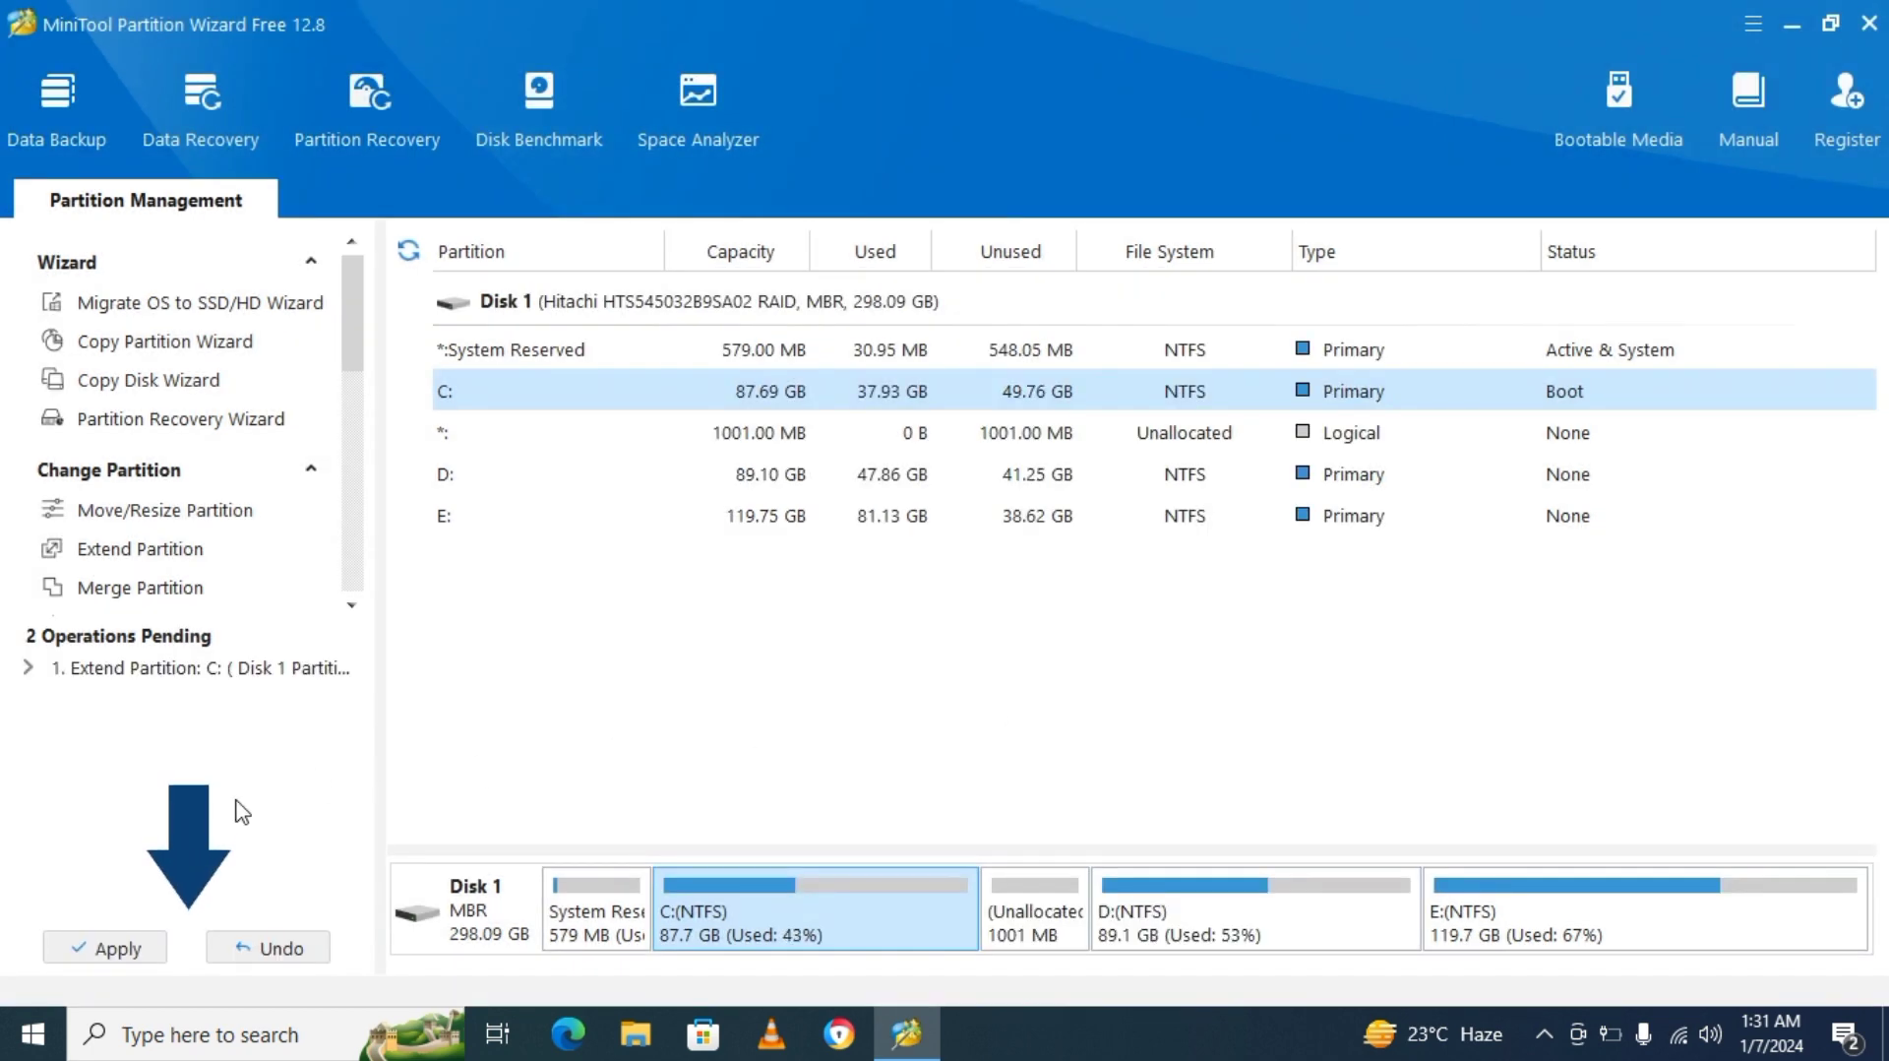
Apply the pending partition changes to the disk and quit MiniTool Partition Wizard.
click(102, 951)
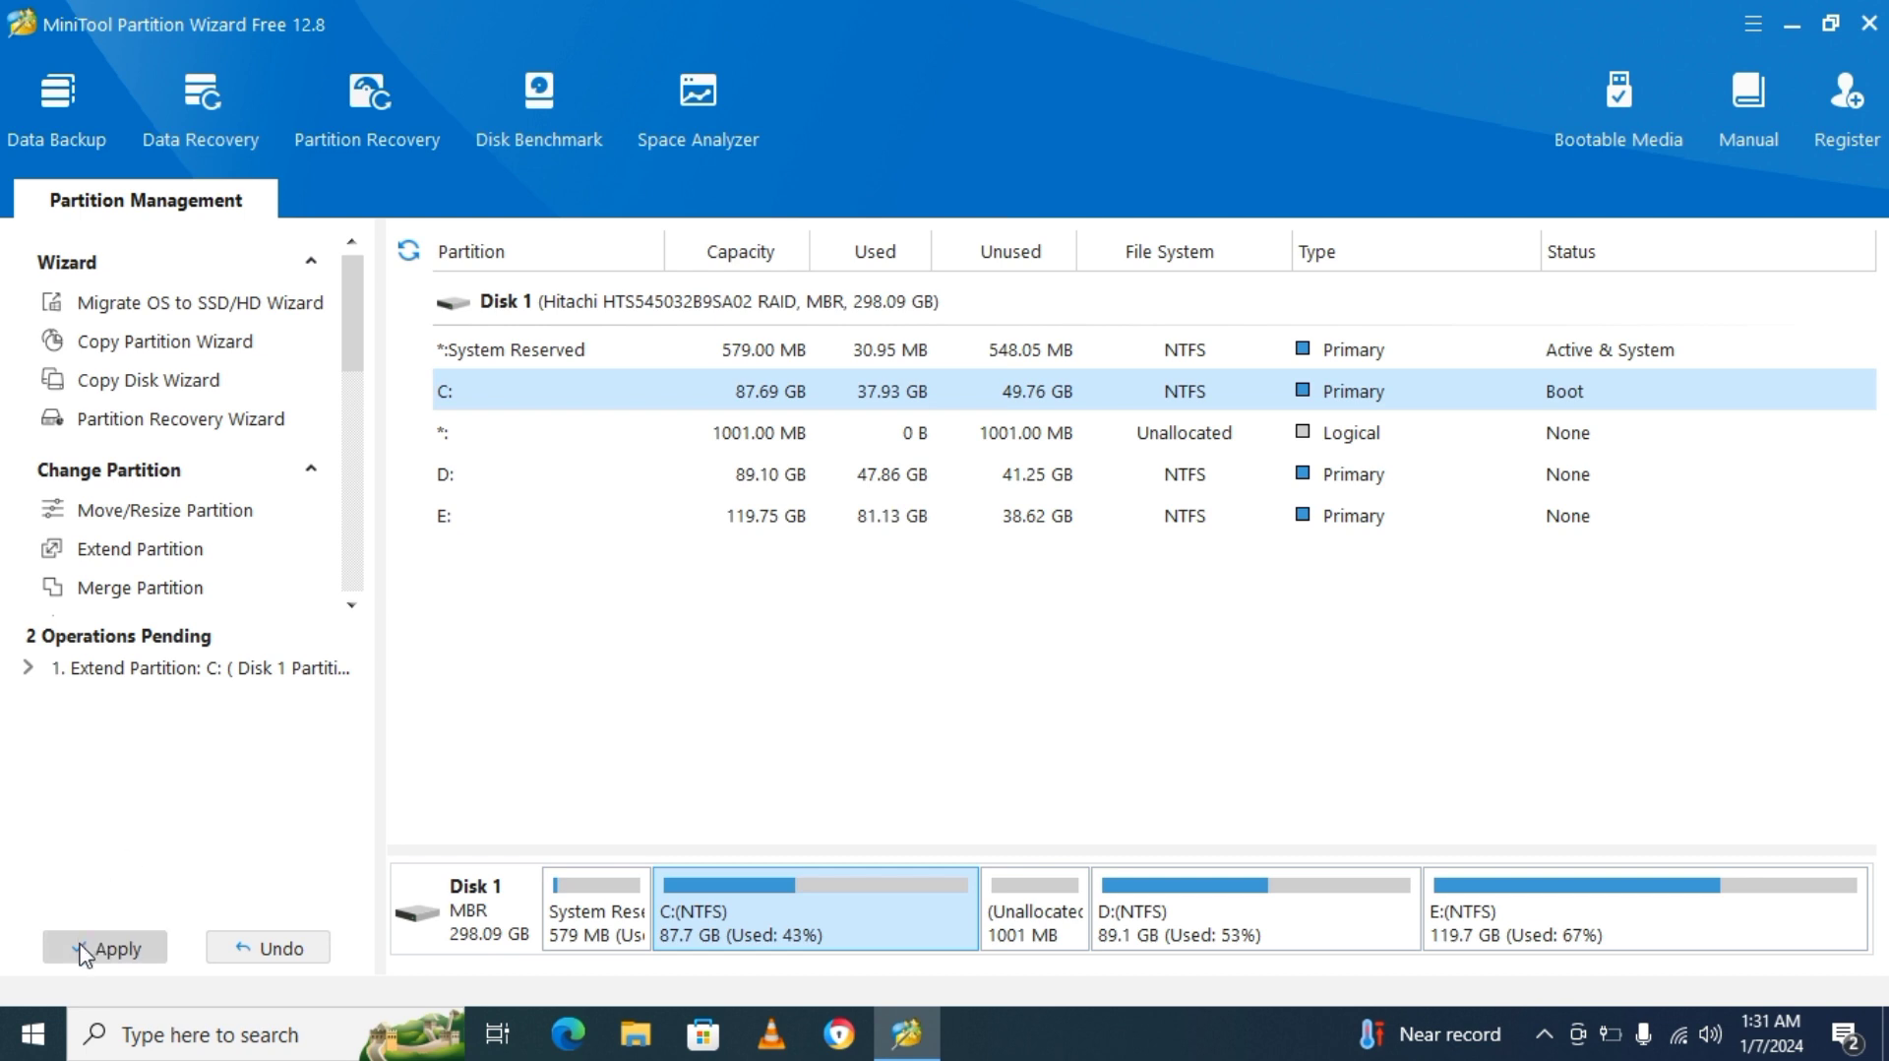
click(83, 952)
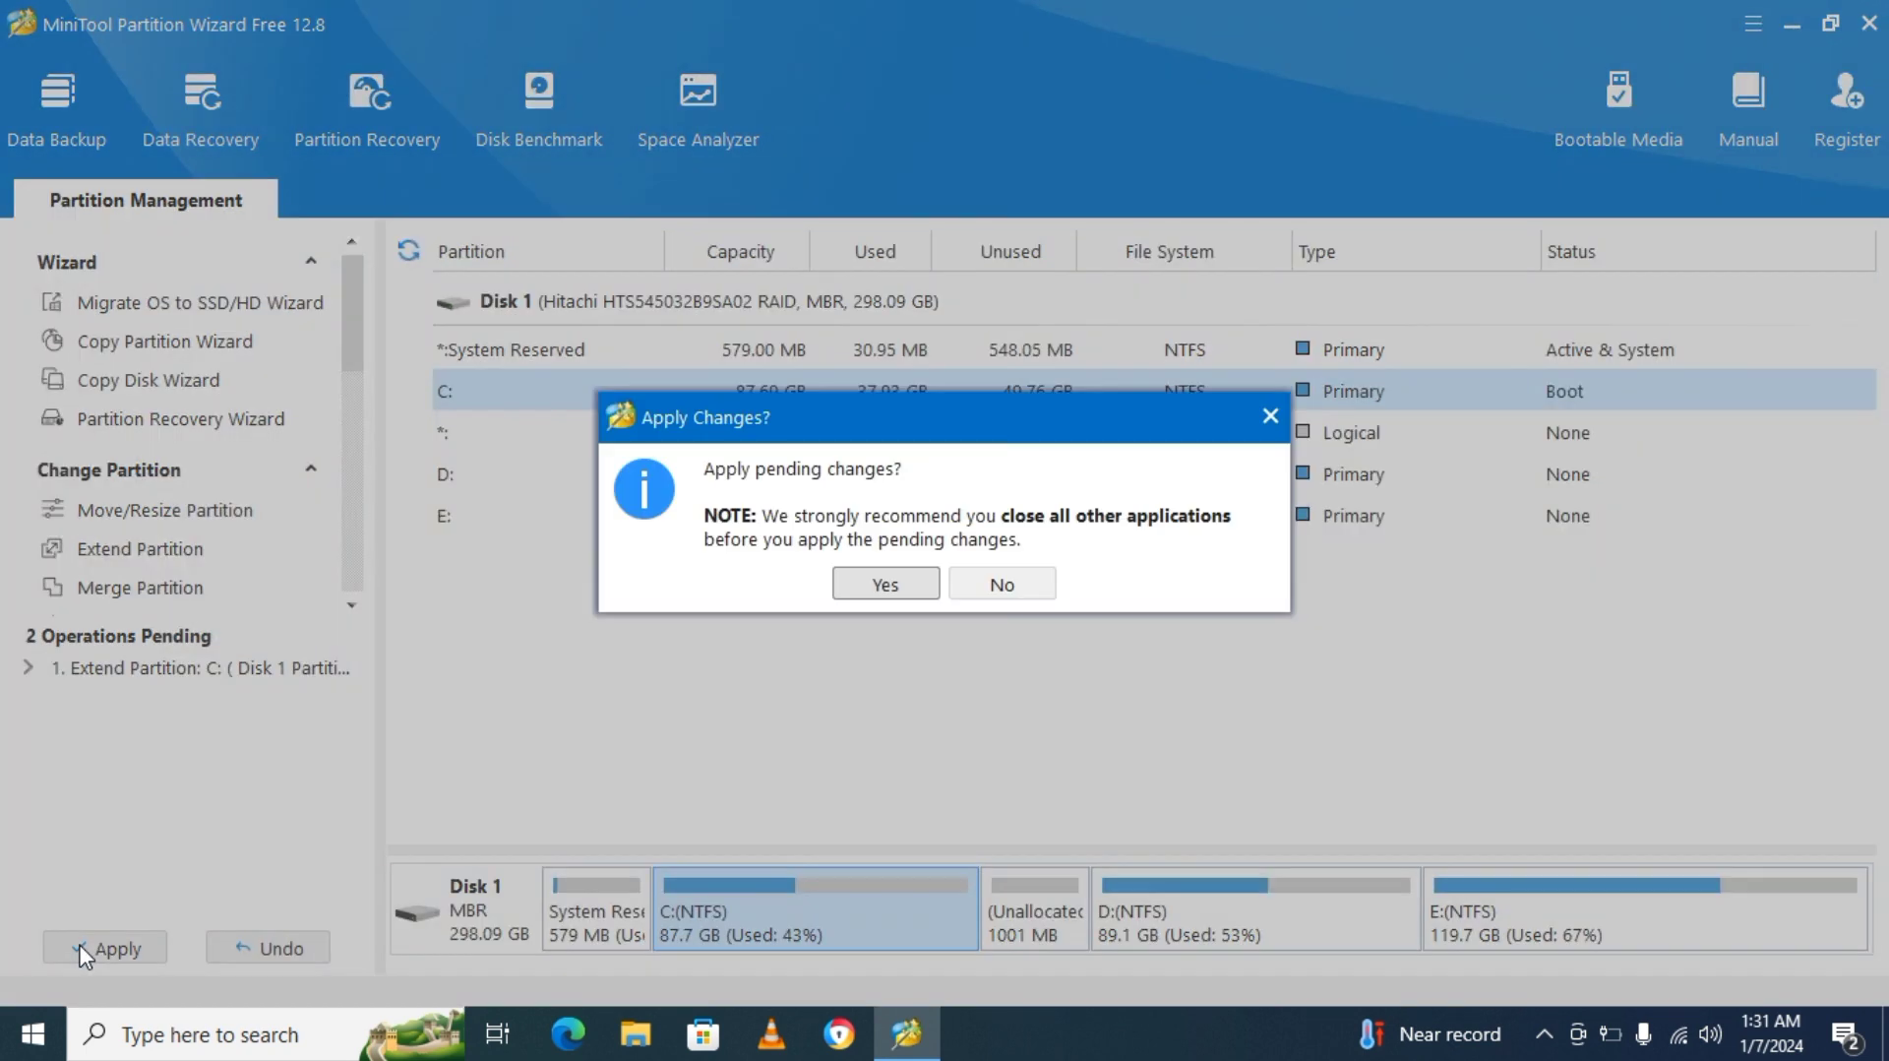
click(870, 588)
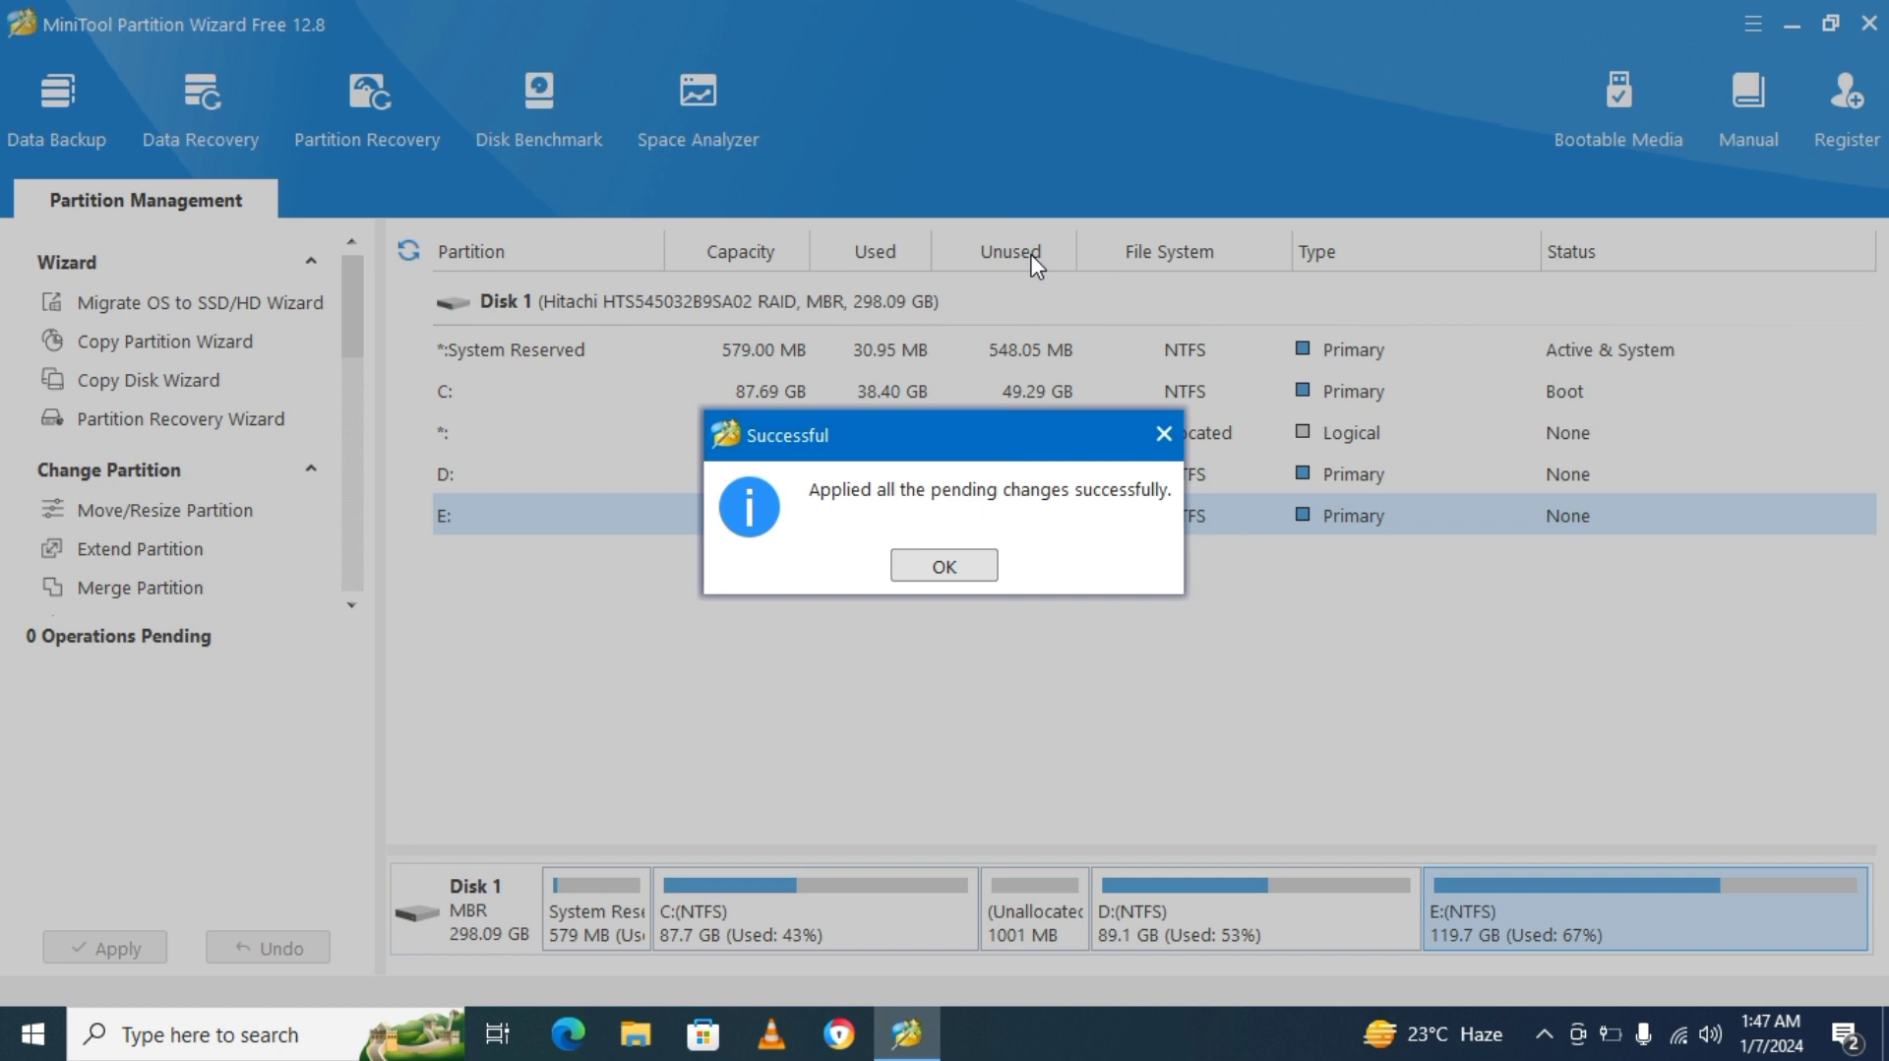
click(923, 563)
click(1867, 27)
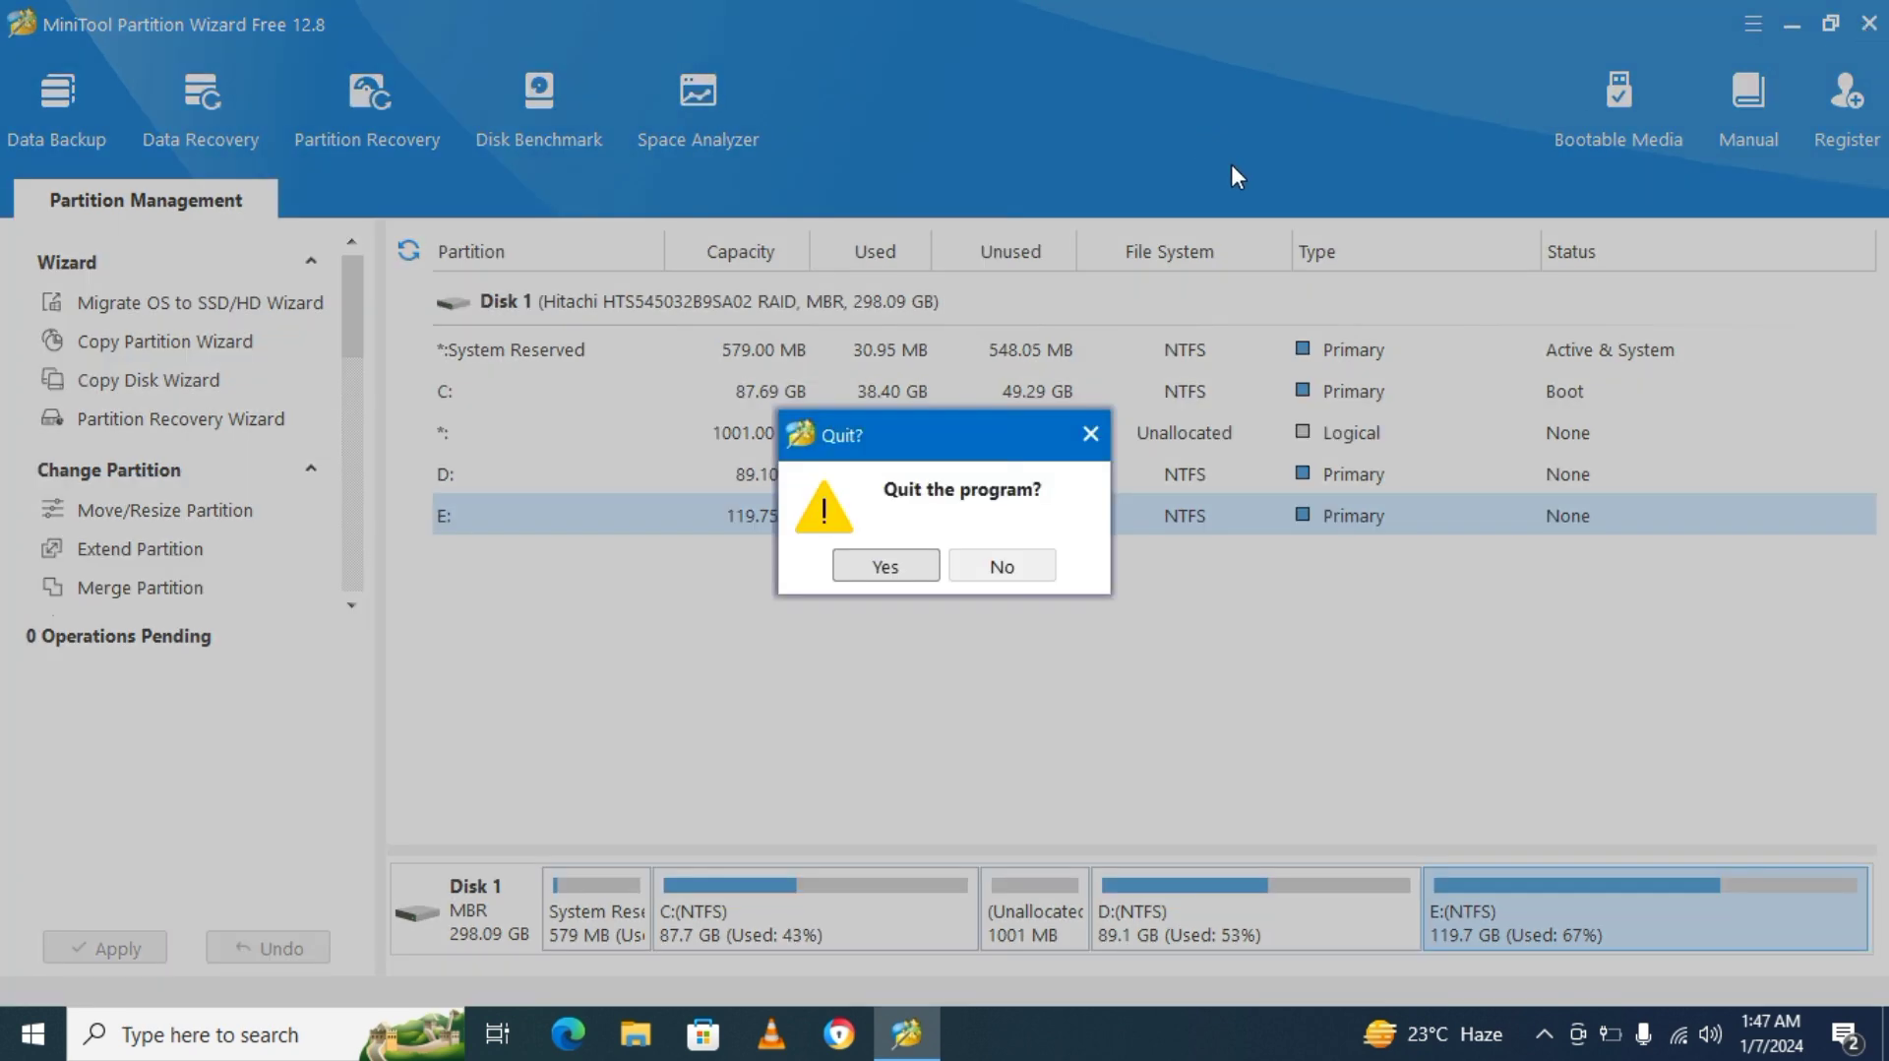
click(876, 553)
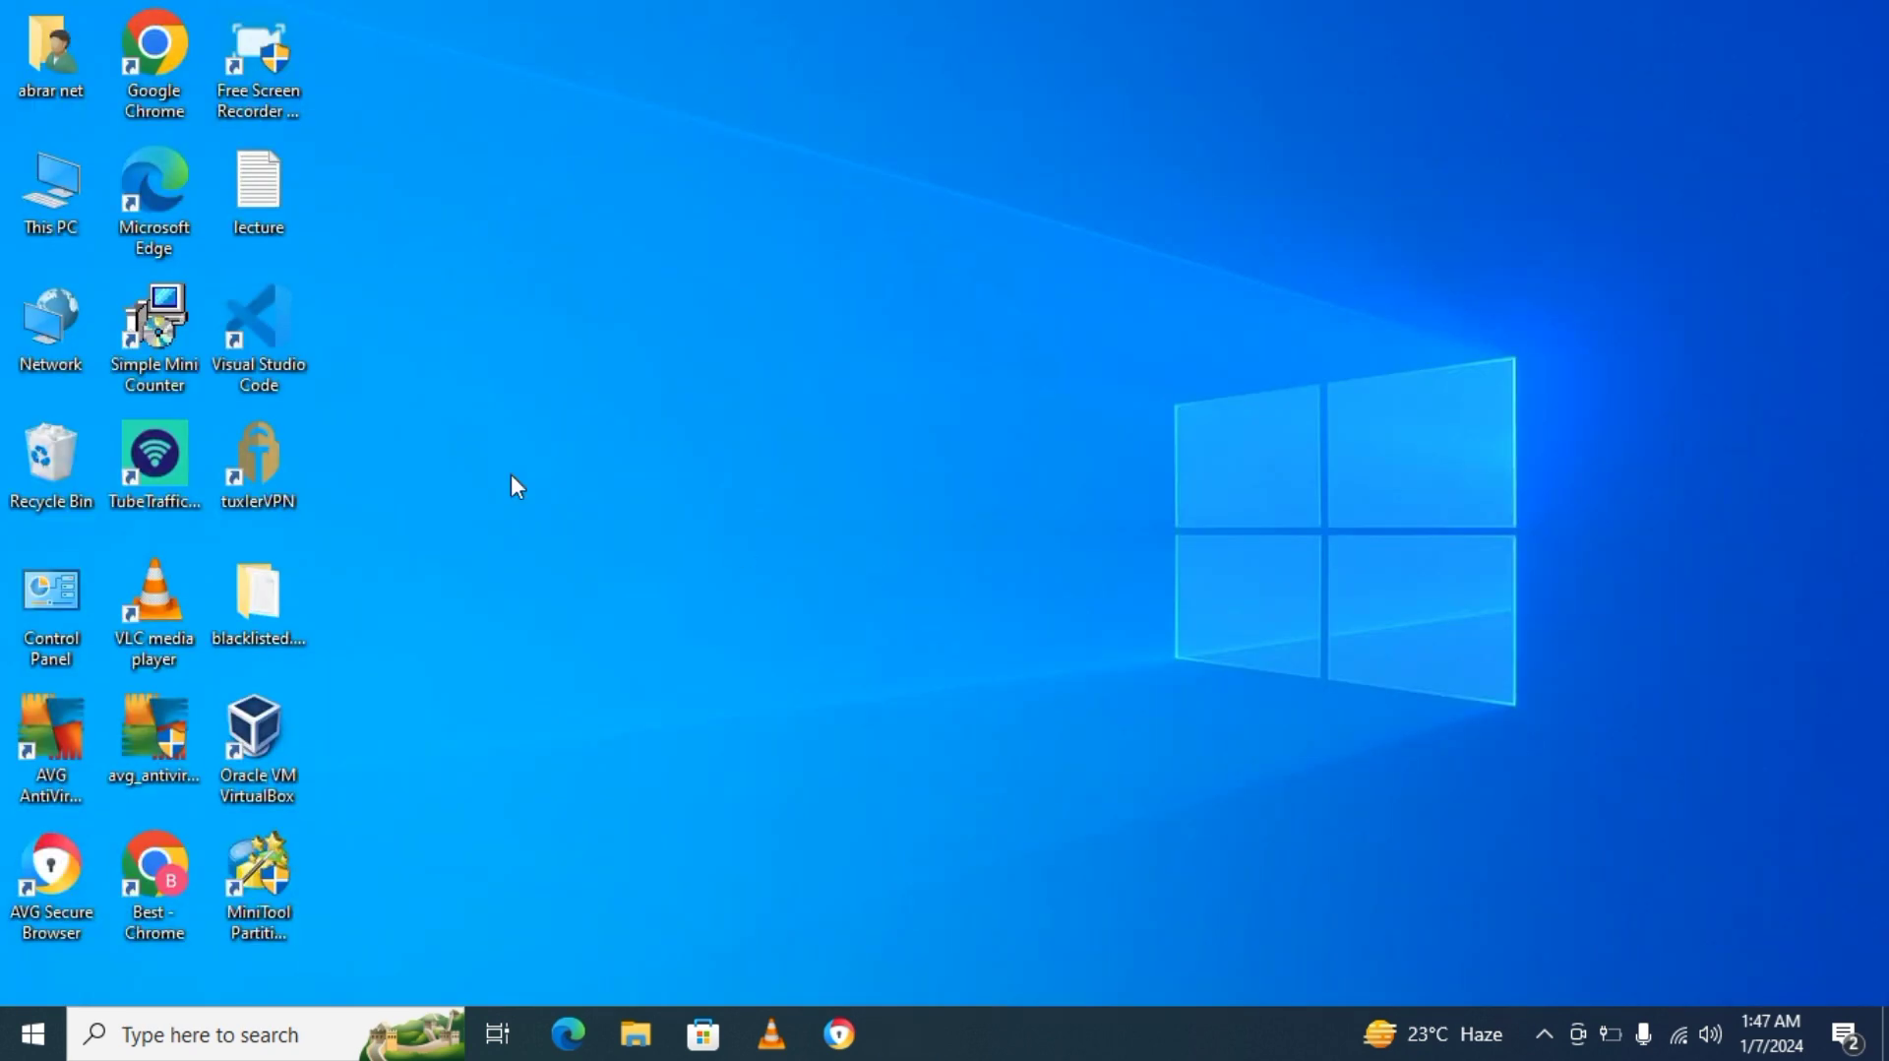
Examine the drive sizes in This PC, close the window, and refresh the desktop.
double_click(39, 189)
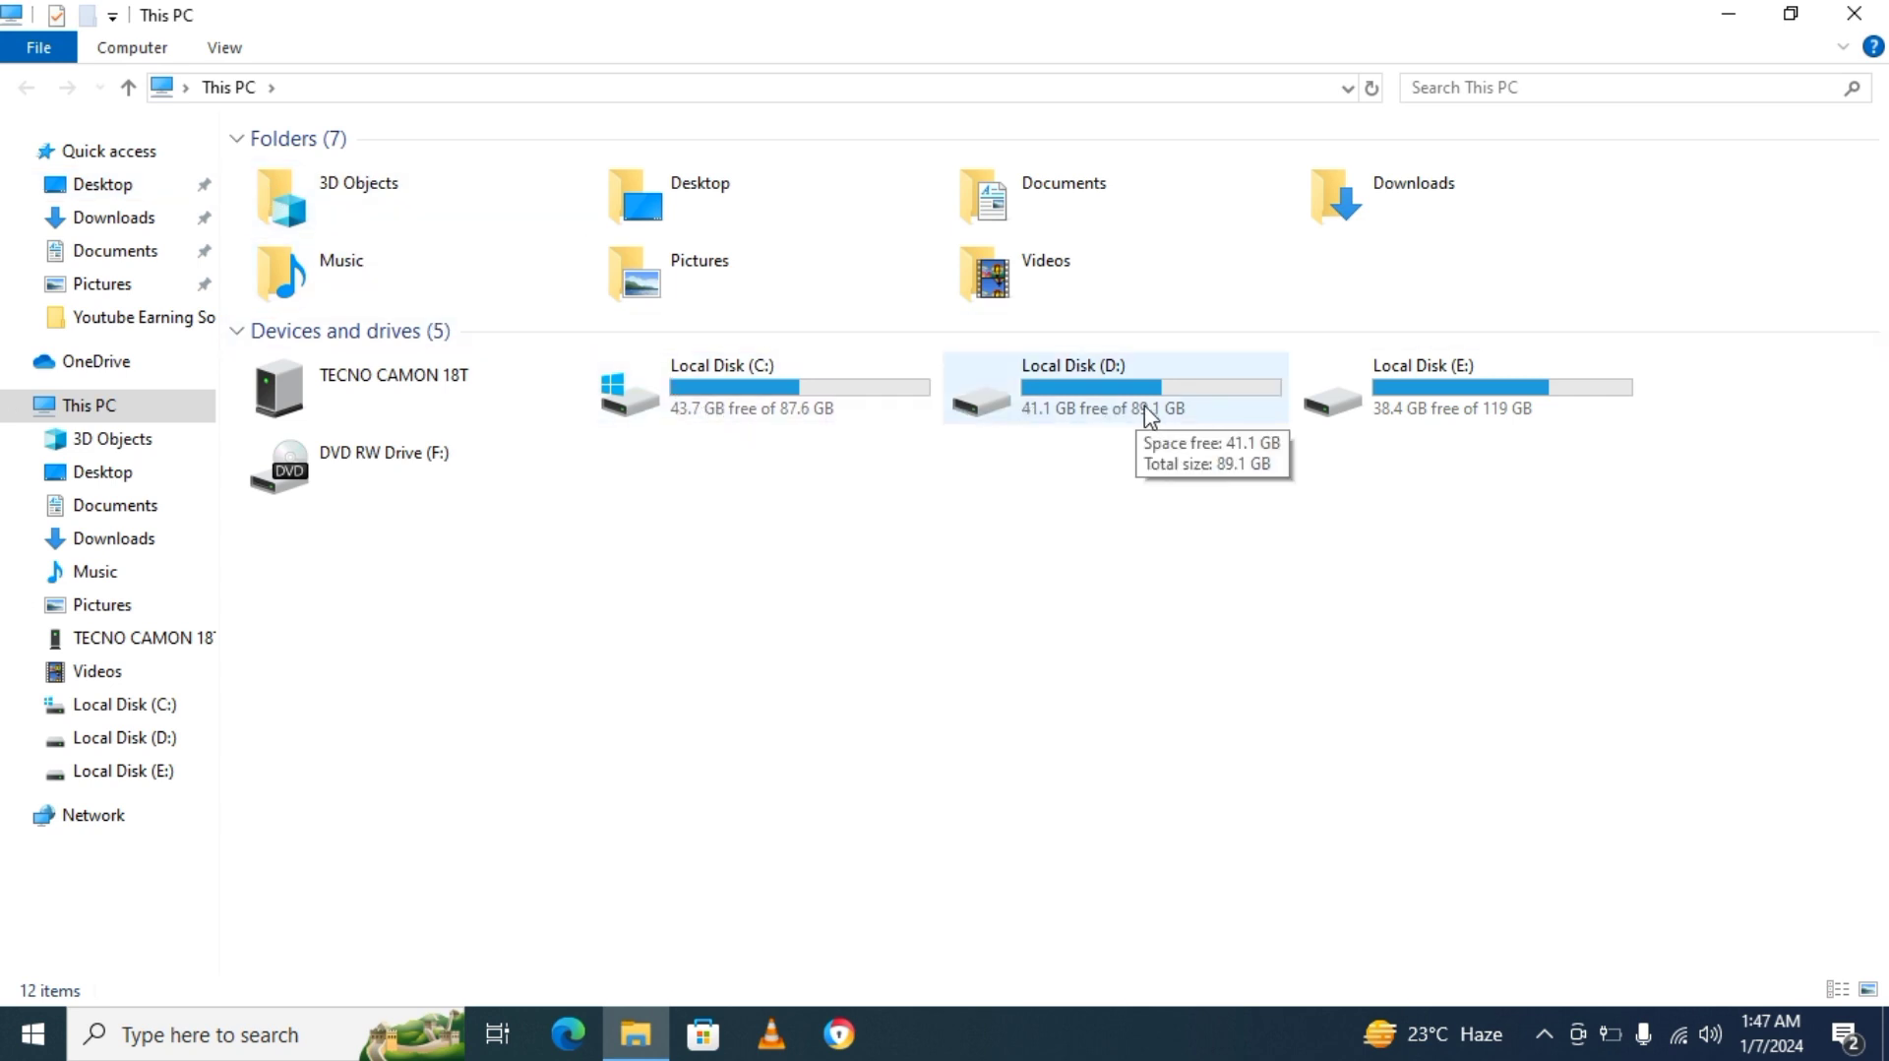
click(1854, 13)
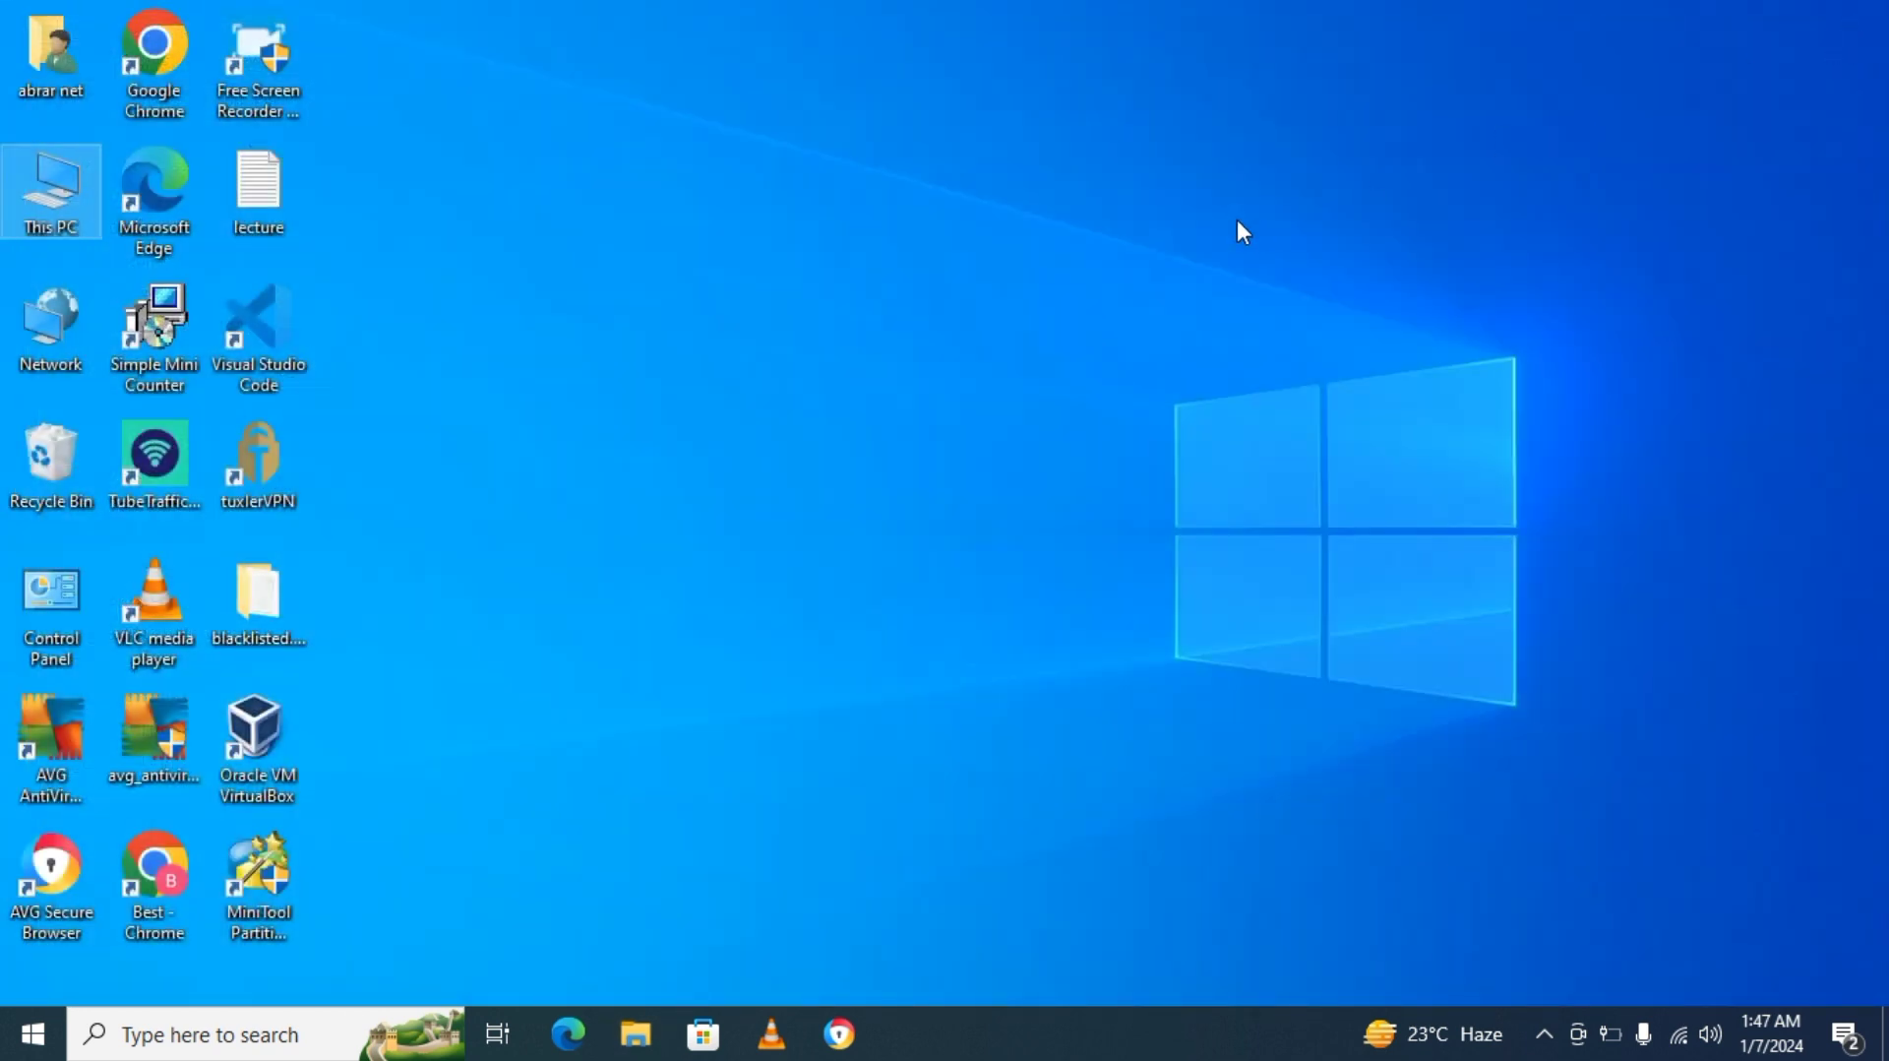
right_click(994, 266)
click(1047, 353)
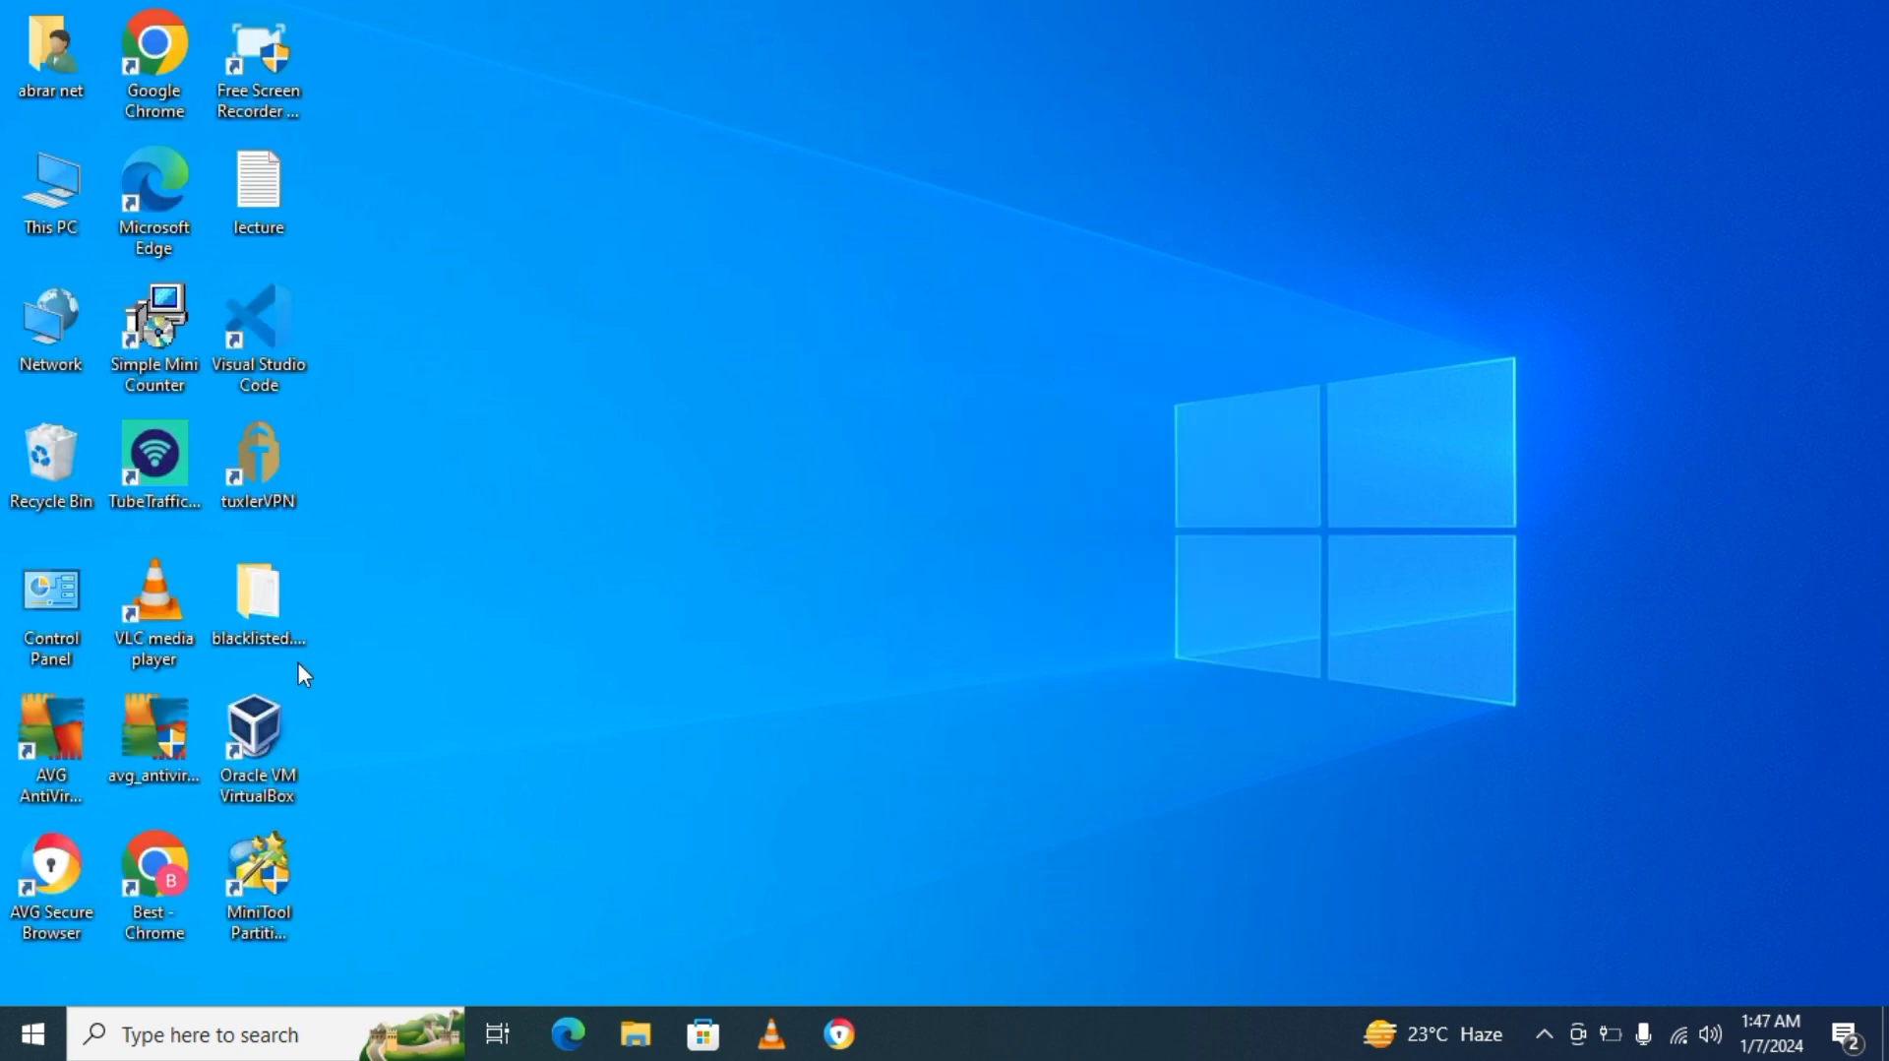